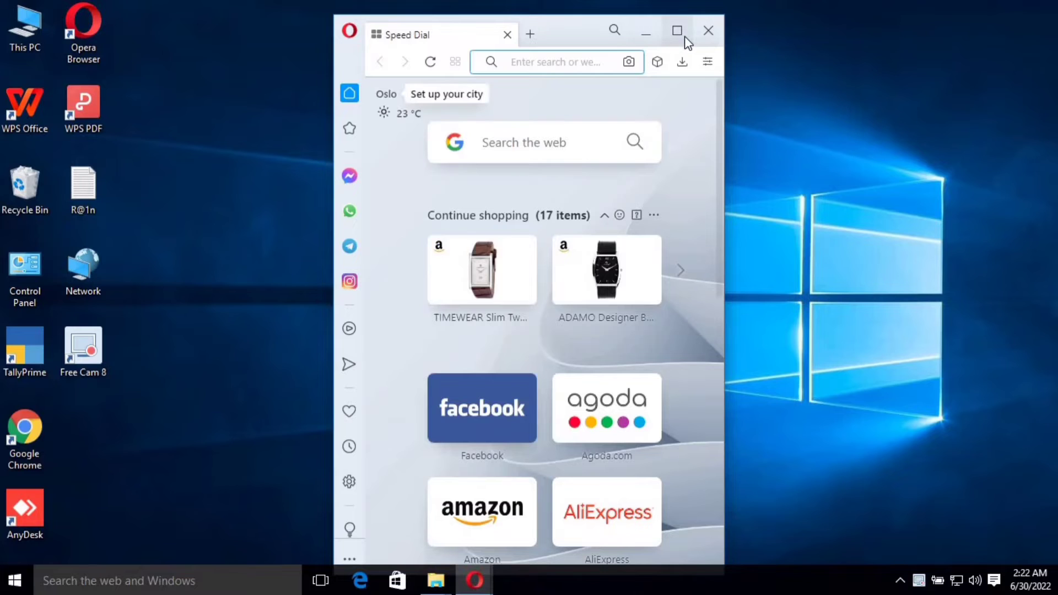
Maximize the browser, bring up its Flipkart Seller Dashboard window and dismiss the survey about Dhani & Mani.
{"action": "left_click", "coordinate": [680, 31]}
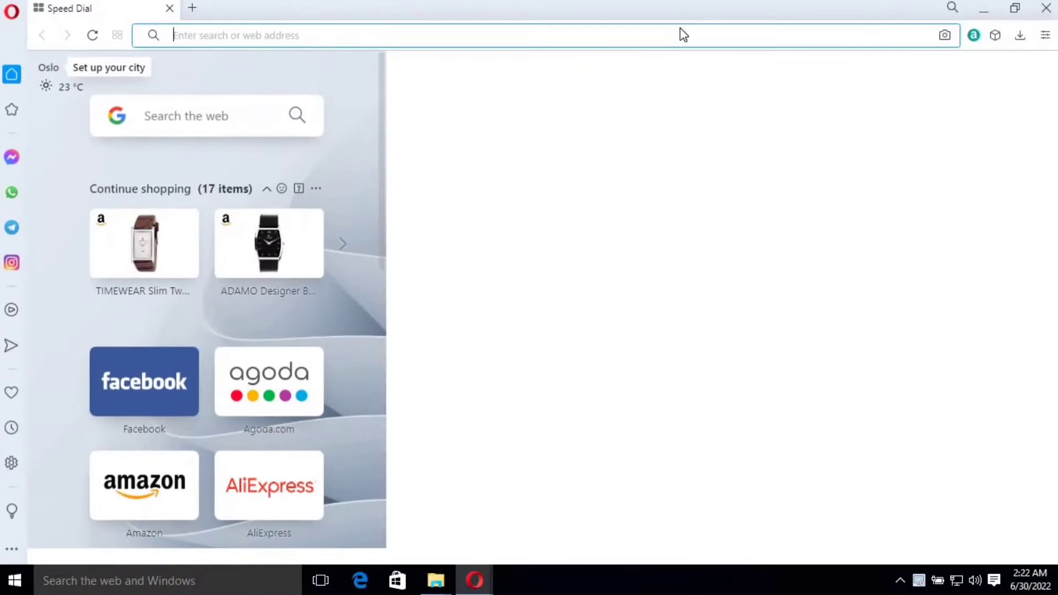
{"action": "left_click", "coordinate": [474, 580]}
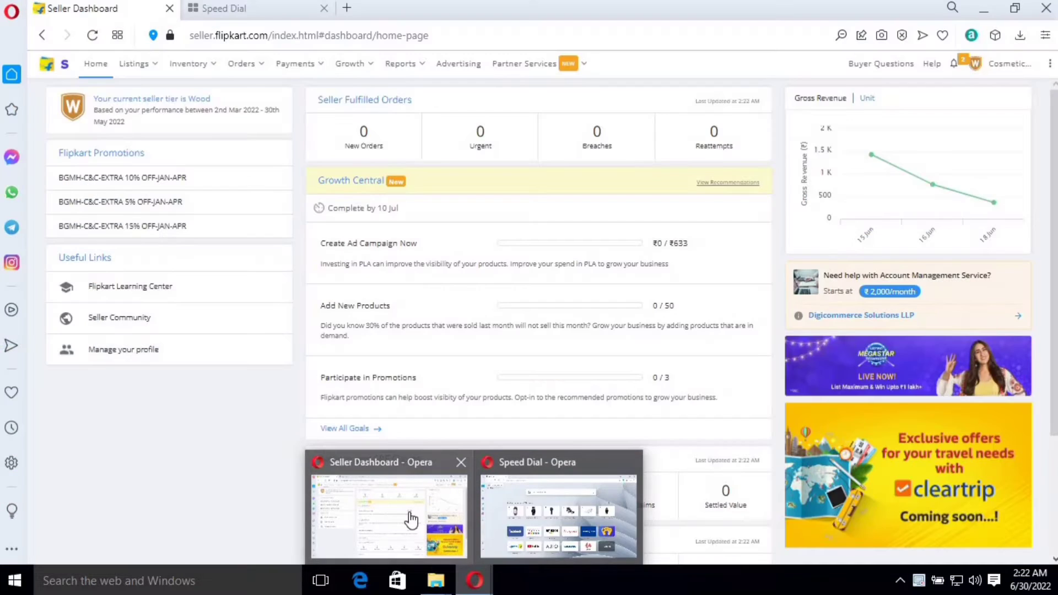
{"action": "left_click", "coordinate": [395, 496]}
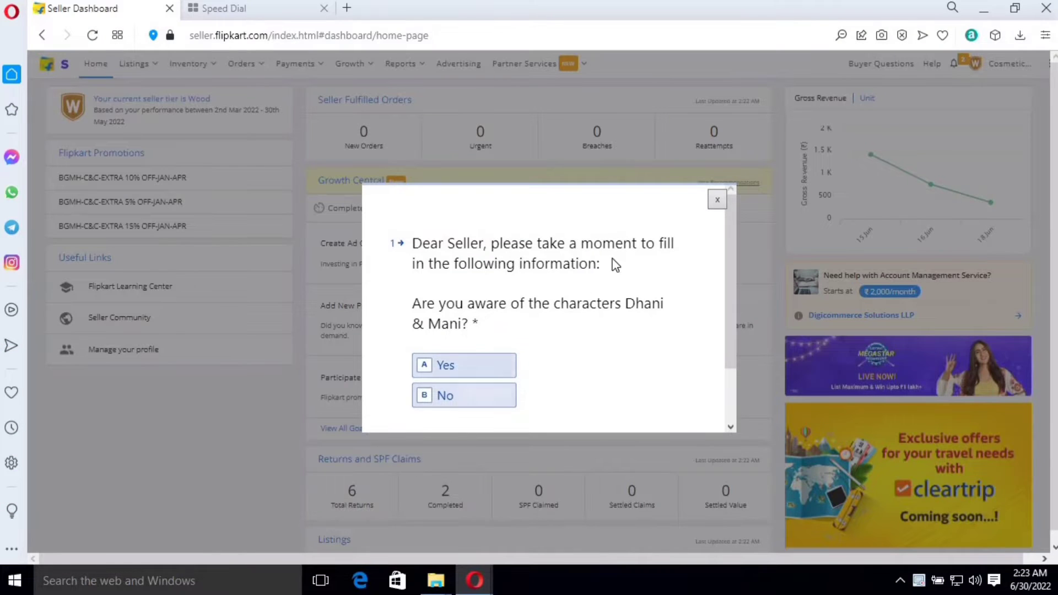
{"action": "left_click", "coordinate": [716, 199]}
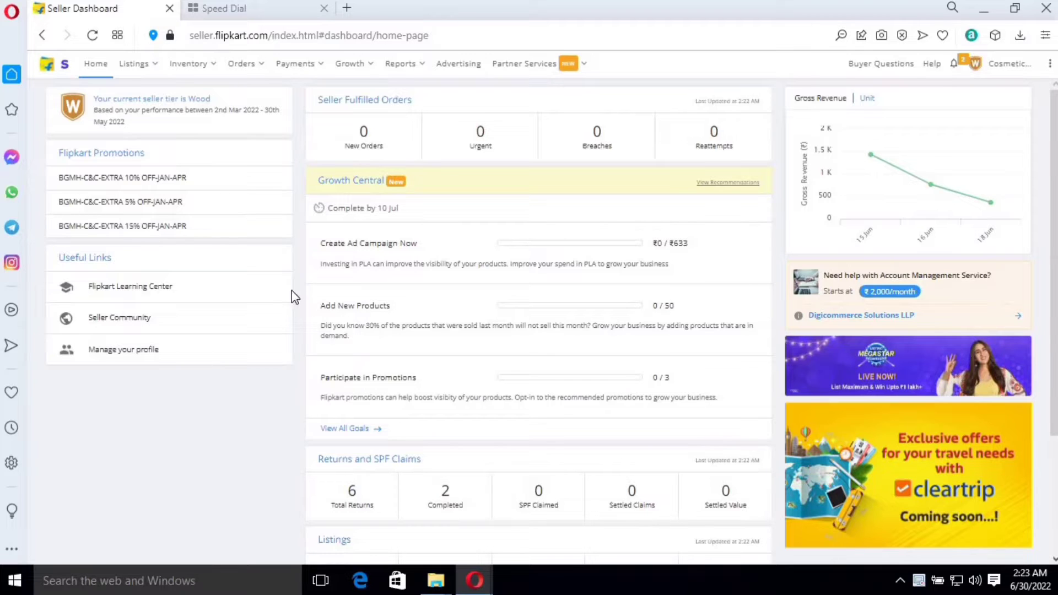
Go to Add New Listings, dismiss the Share Feedback message and start adding a single listing.
{"action": "left_click", "coordinate": [131, 71]}
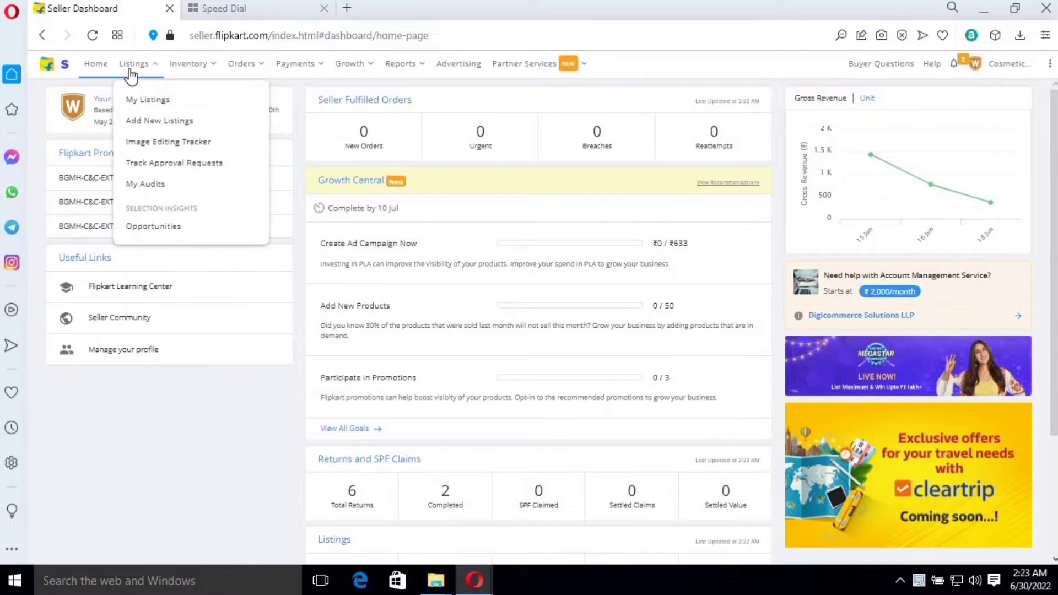
{"action": "left_click", "coordinate": [163, 126]}
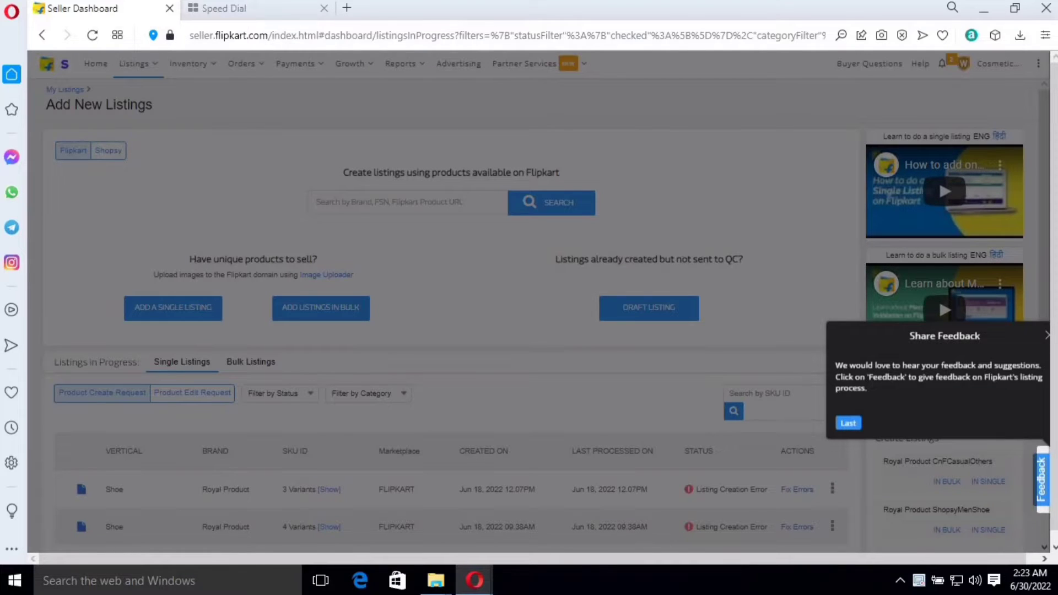
{"action": "left_click", "coordinate": [1047, 335]}
{"action": "left_click", "coordinate": [1036, 373]}
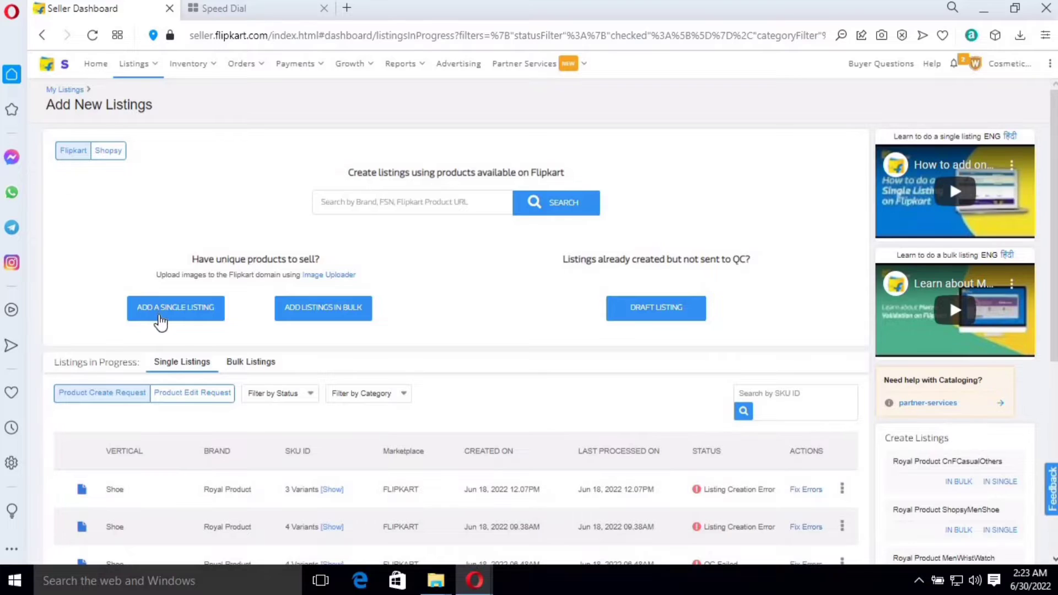
{"action": "left_click", "coordinate": [164, 310]}
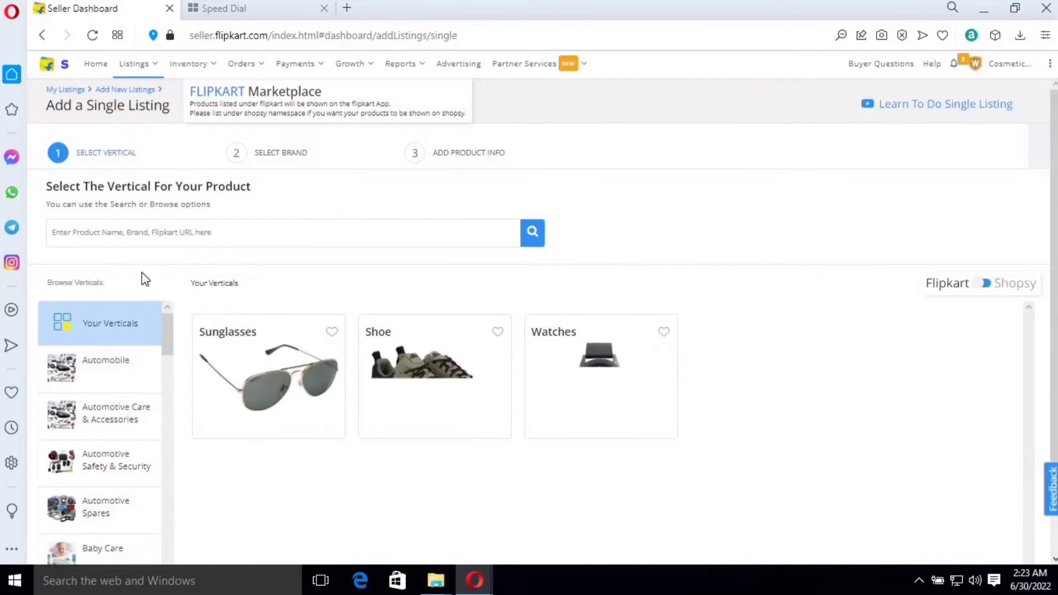
Search the product verticals for "hair patch", replace it with "hair wig", and select Health & Beauty / Hair Care / Hair Wigs.
{"action": "left_click", "coordinate": [230, 238]}
{"action": "type", "text": "hair patch"}
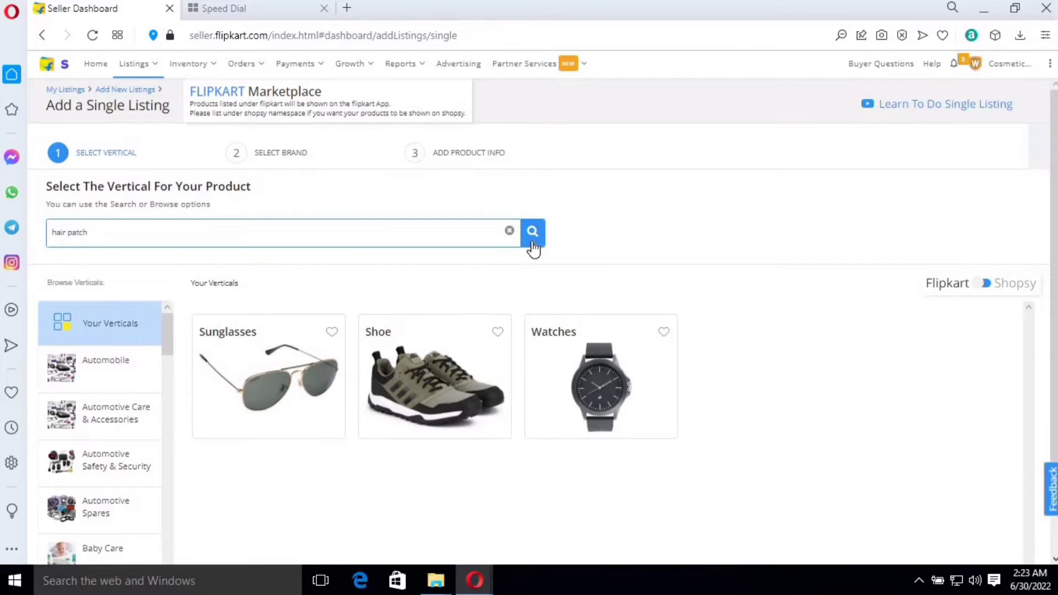
{"action": "left_click", "coordinate": [244, 236]}
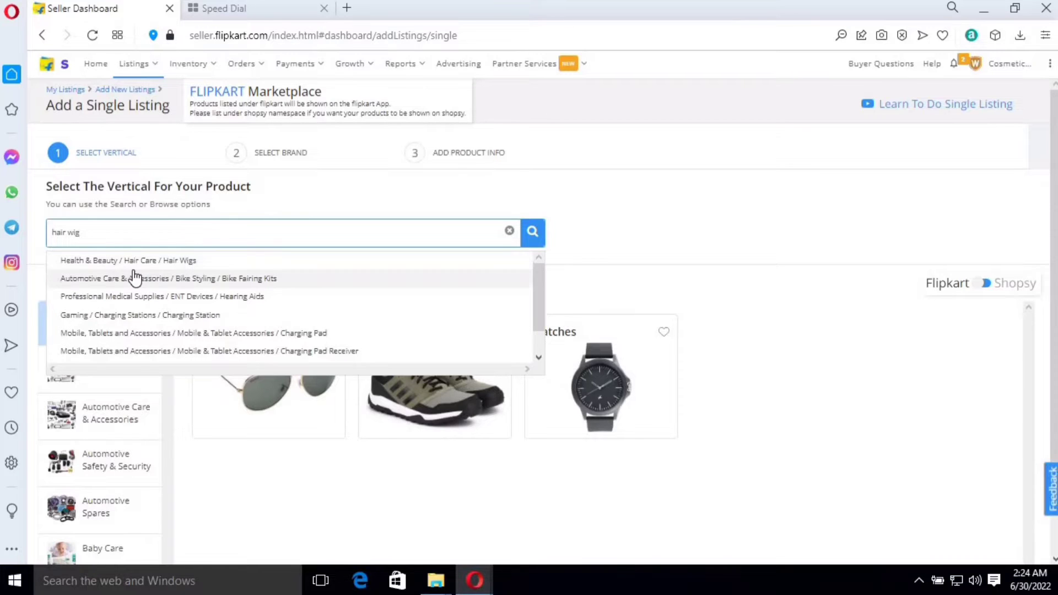
{"action": "left_click", "coordinate": [134, 264]}
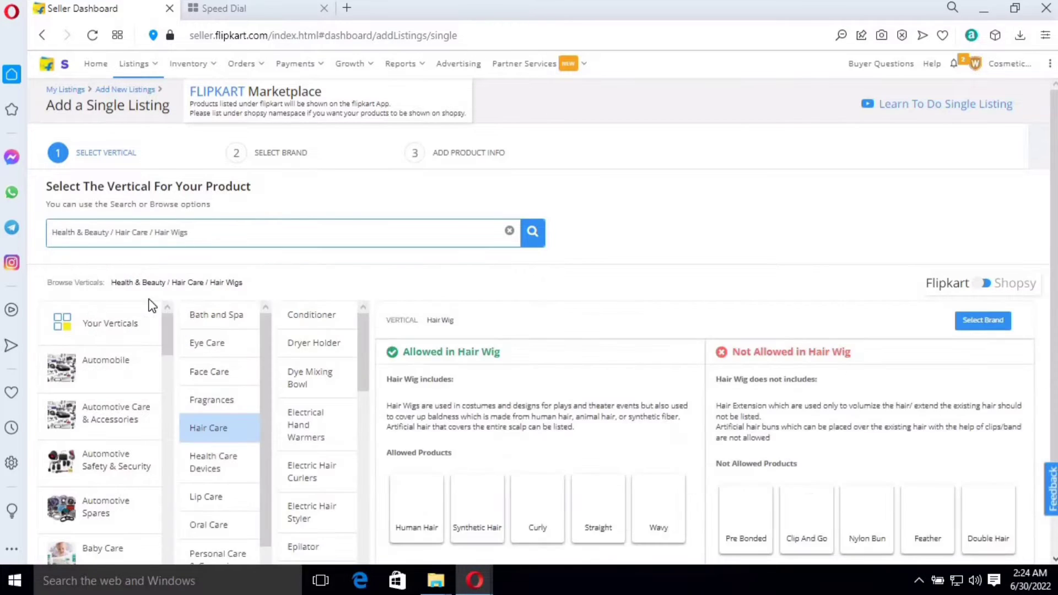
Choose Human Hair among the allowed hair wig products and proceed to brand selection.
{"action": "scroll", "coordinate": [429, 356], "scroll_direction": "down", "scroll_amount": 1}
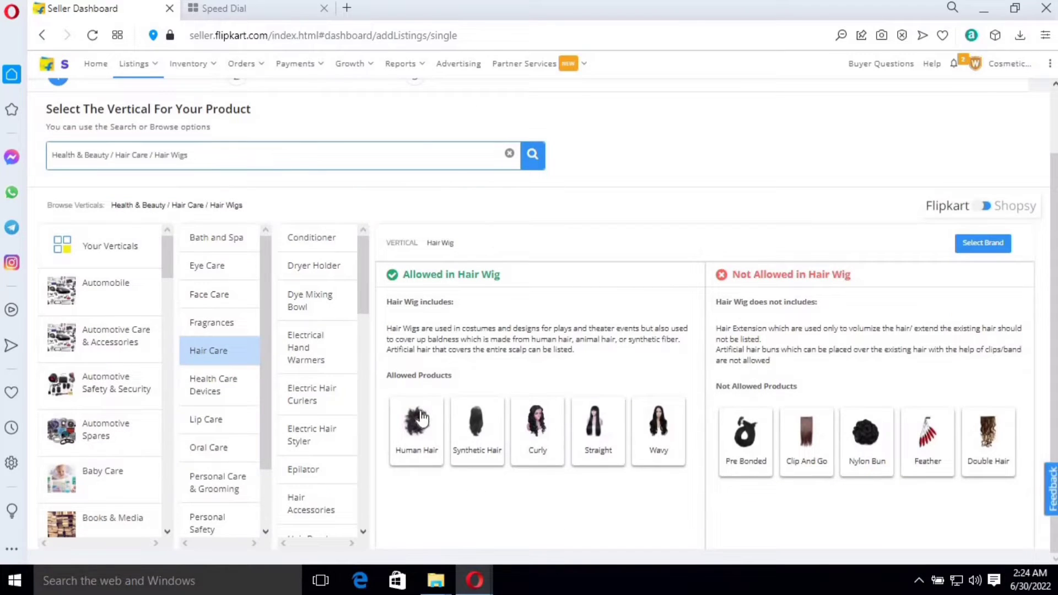
{"action": "mouse_move", "coordinate": [419, 433]}
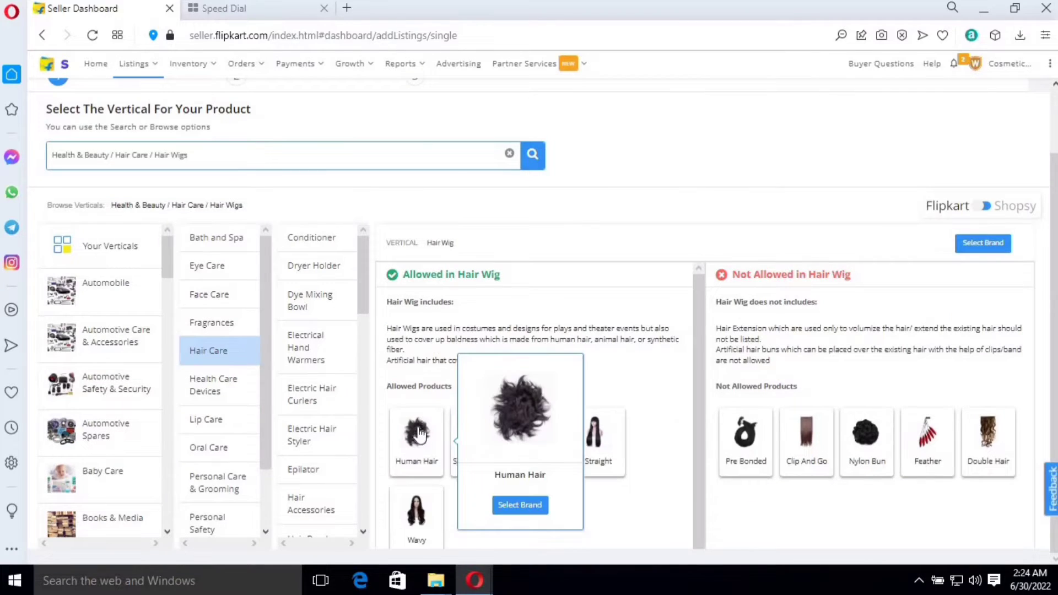
{"action": "left_click", "coordinate": [518, 505]}
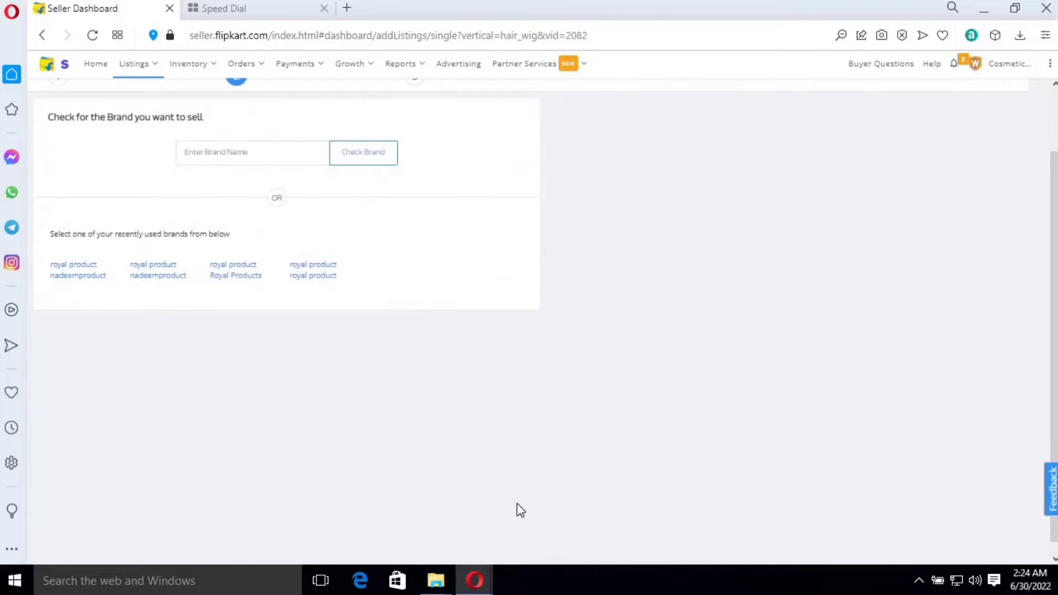
Check the brand "royal product" and create a new listing under it.
{"action": "left_click", "coordinate": [246, 155]}
{"action": "left_click", "coordinate": [364, 157]}
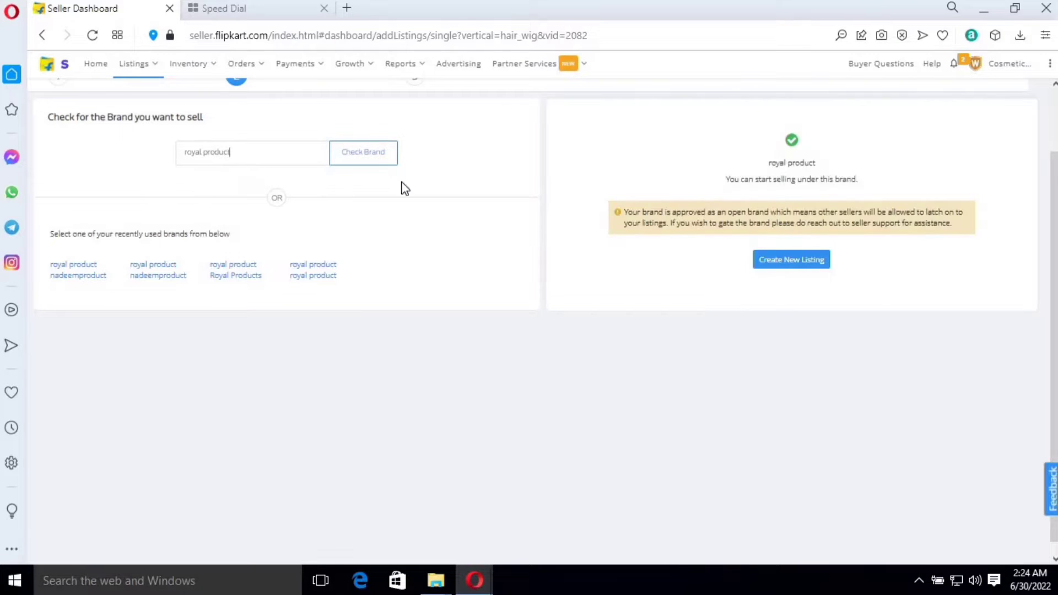
{"action": "left_click", "coordinate": [767, 267]}
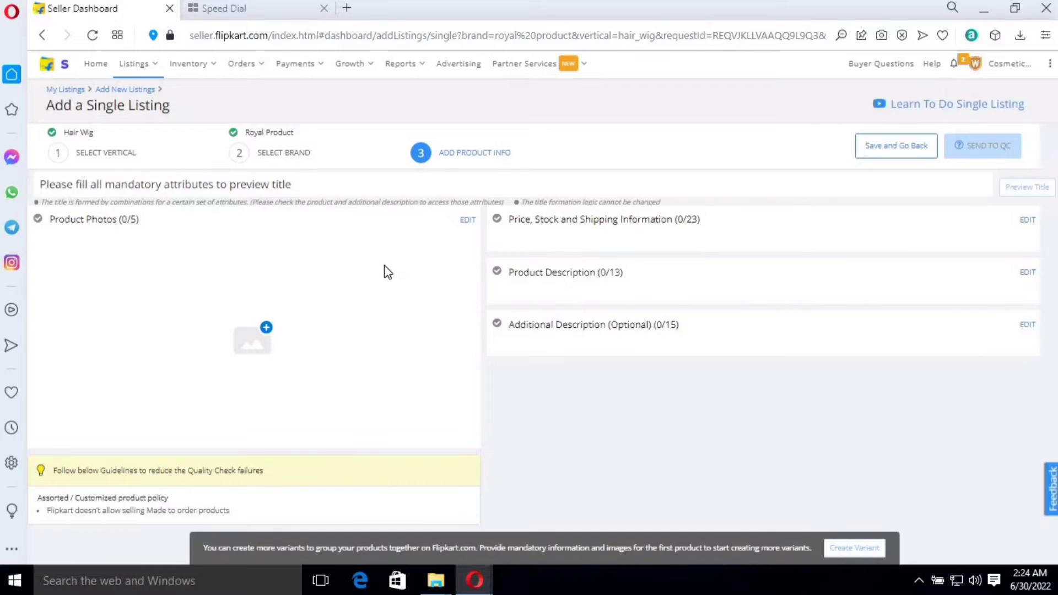
Upload the downloaded photo of the hair patch's base as the listing's first product image.
{"action": "left_click", "coordinate": [267, 330]}
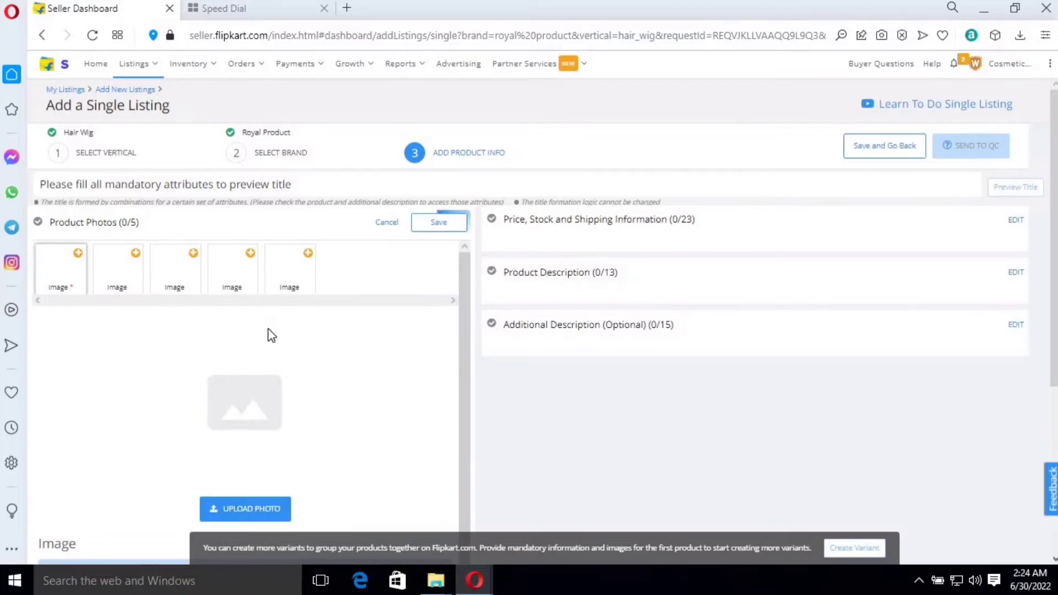
{"action": "left_click", "coordinate": [226, 508]}
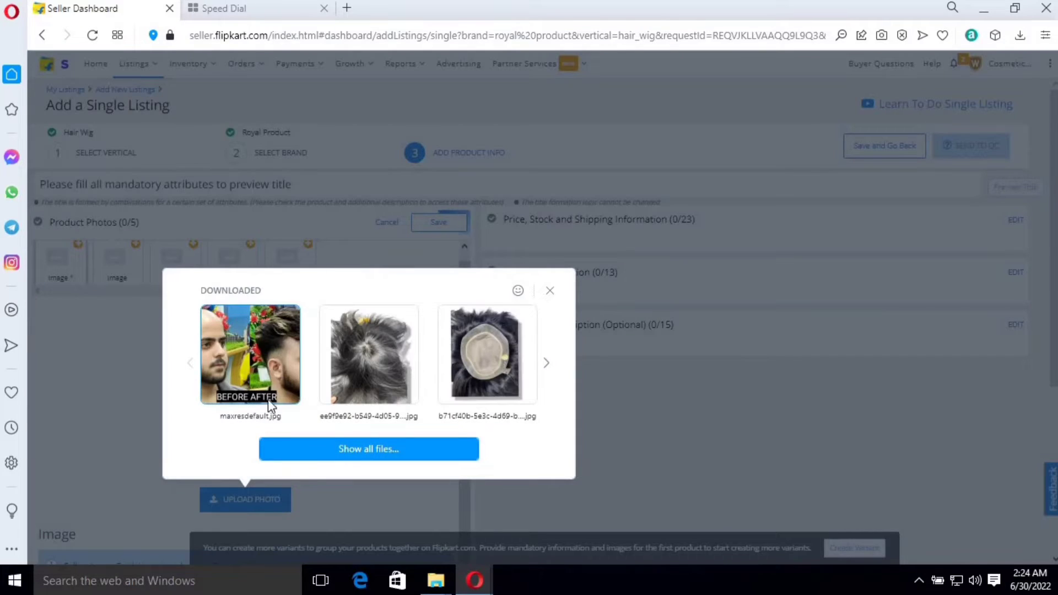
{"action": "left_click", "coordinate": [490, 363]}
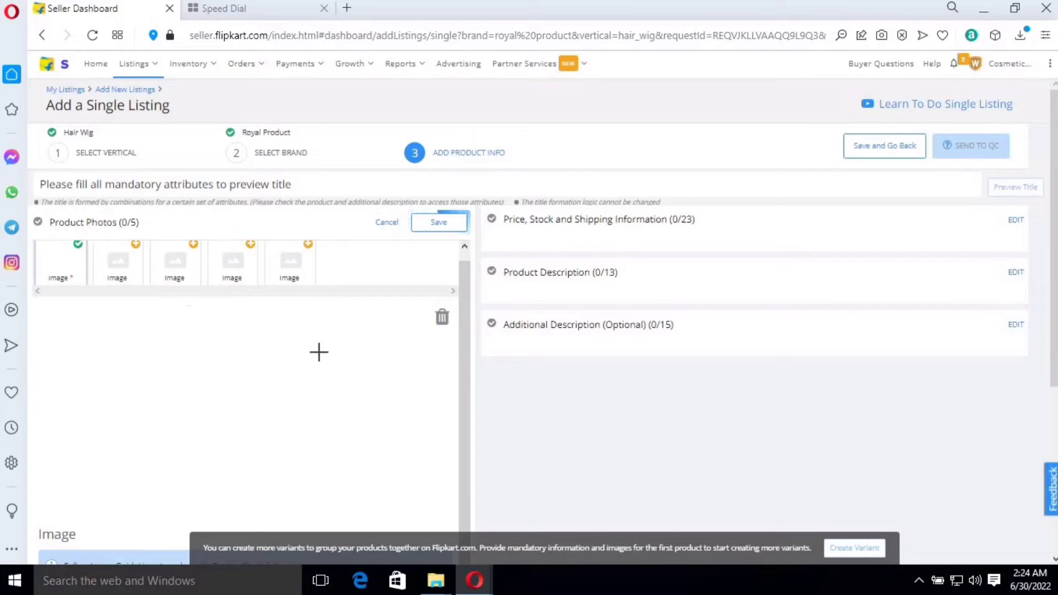
{"action": "scroll", "coordinate": [220, 414], "scroll_direction": "up", "scroll_amount": 3}
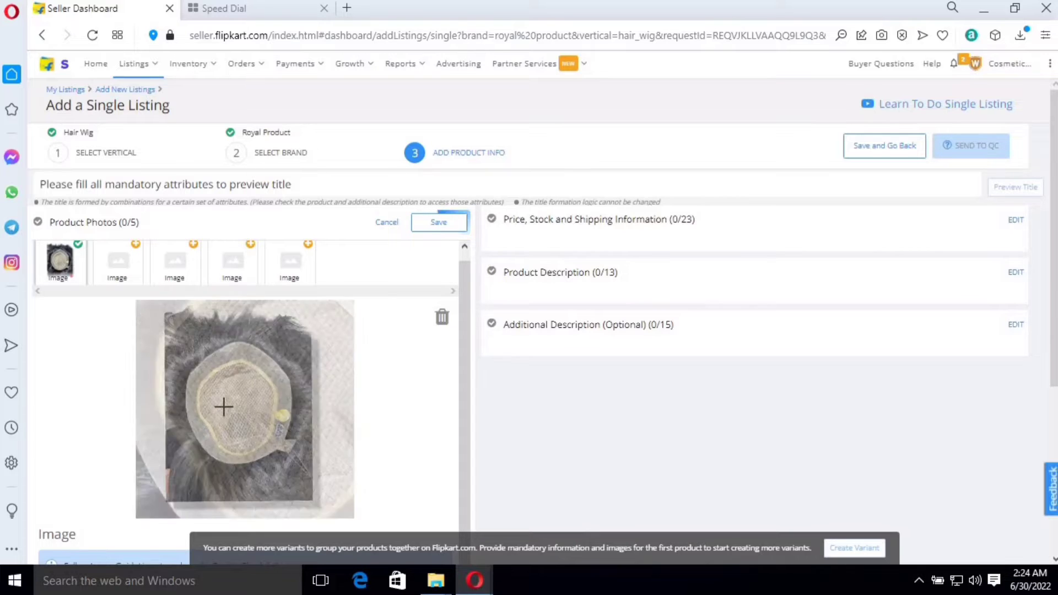
Upload the downloaded photo of the hair patch's top as the second product image.
{"action": "left_click", "coordinate": [118, 267]}
{"action": "left_click", "coordinate": [252, 500]}
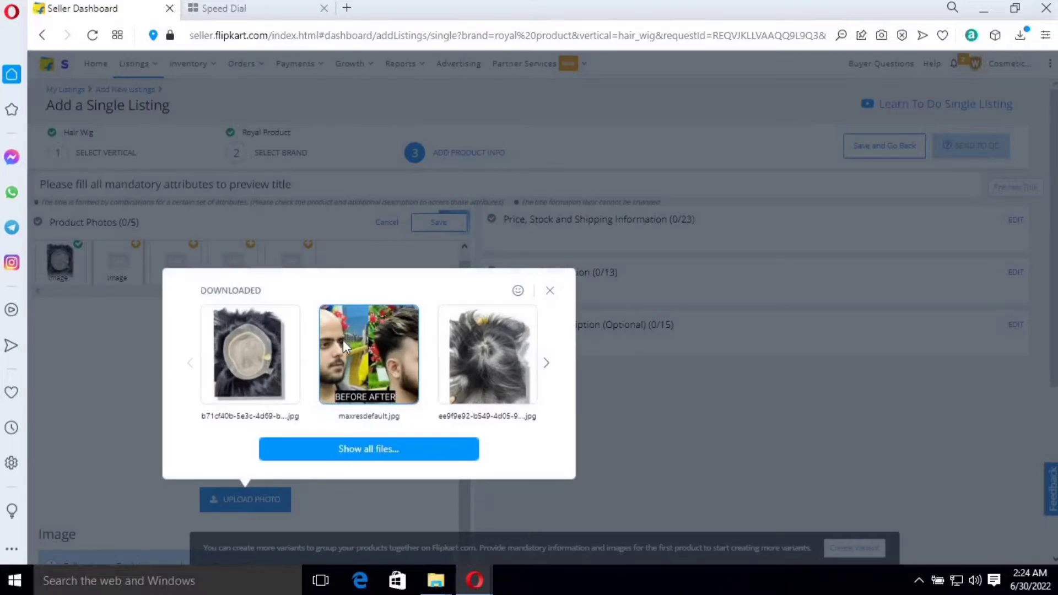
{"action": "left_click", "coordinate": [487, 378]}
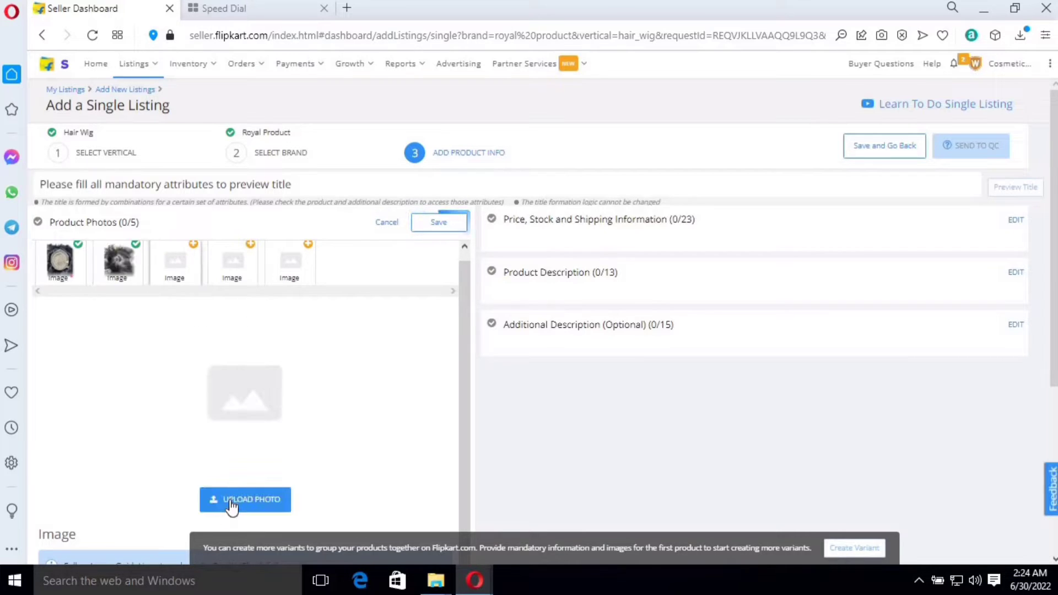
Upload the before-and-after photo maxresdefault.jpg as the third product image and save the product photos.
{"action": "left_click", "coordinate": [237, 502]}
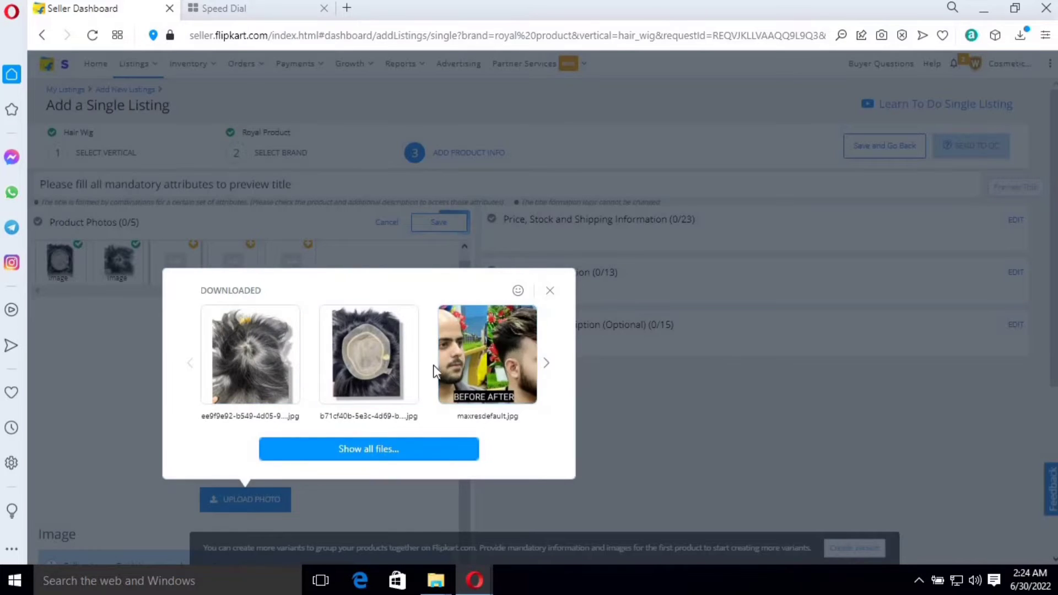
{"action": "left_click", "coordinate": [386, 365]}
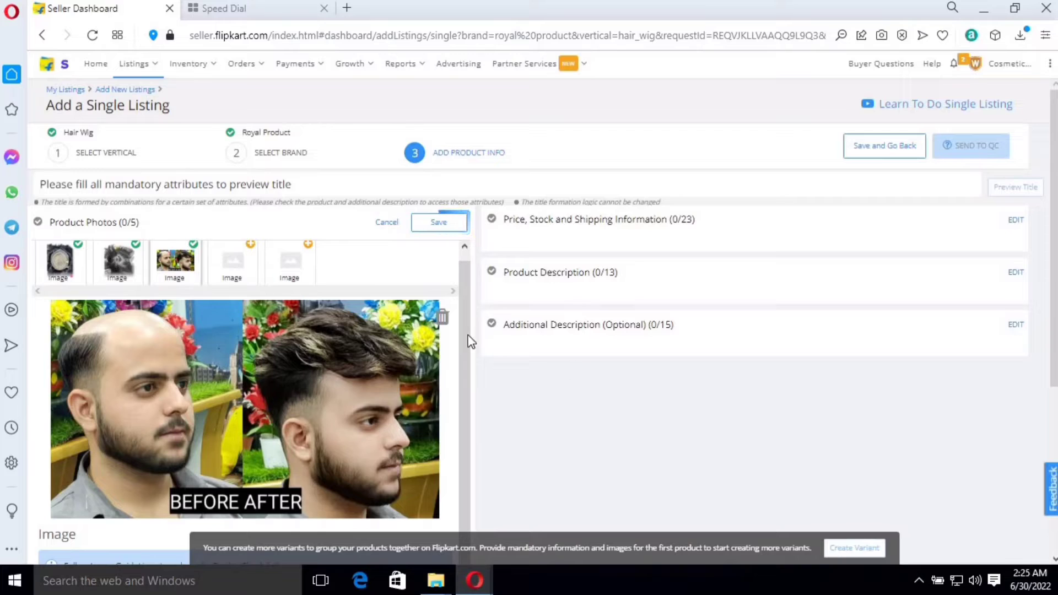
{"action": "left_click", "coordinate": [438, 224]}
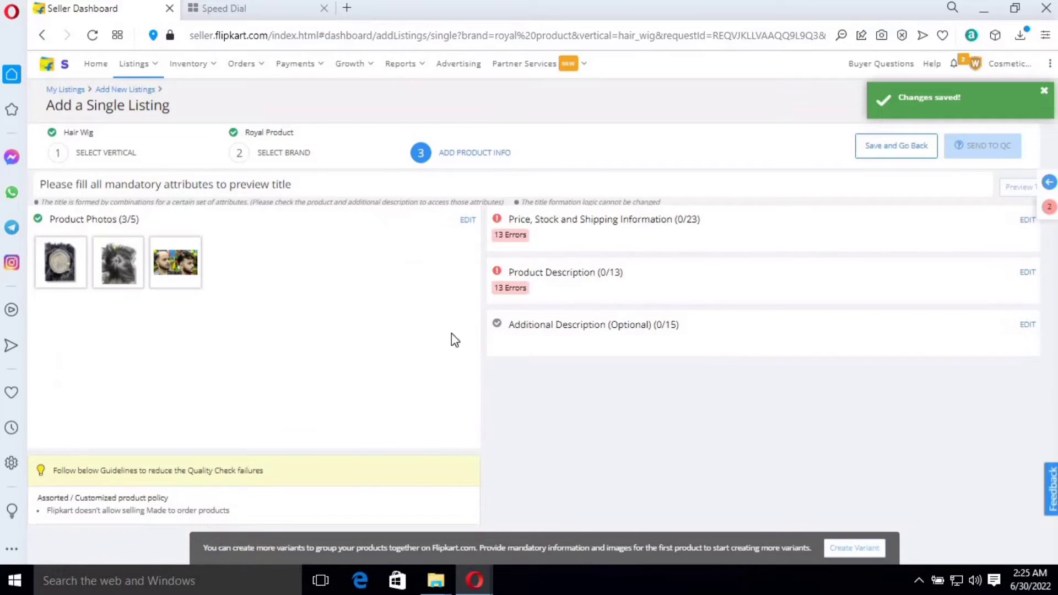
In the price, stock and shipping information, set the Seller SKU ID to "hair wig01" and the listing status to Active.
{"action": "left_click", "coordinate": [1025, 220]}
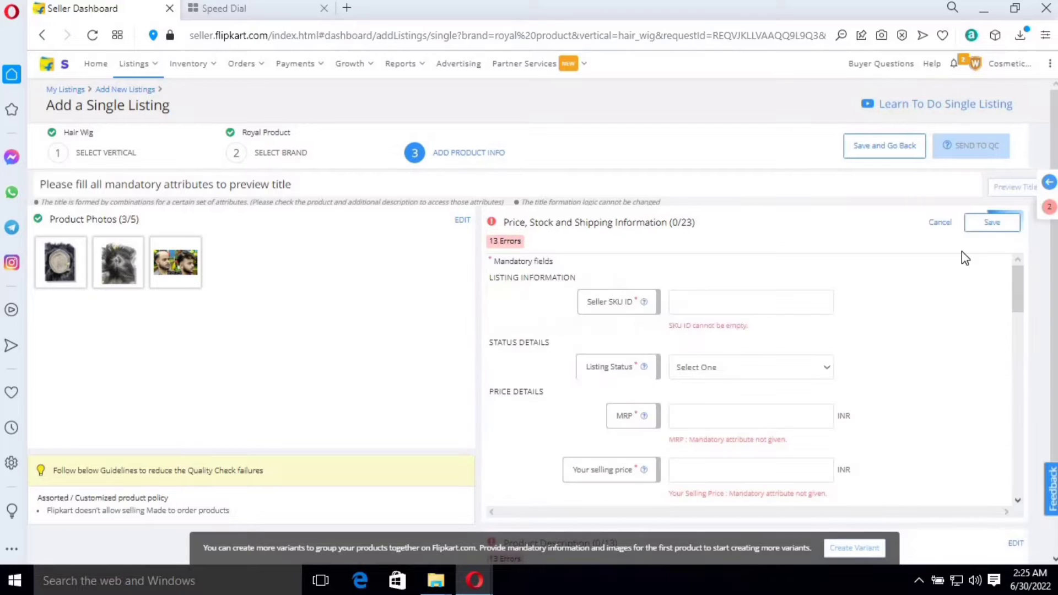
{"action": "left_click", "coordinate": [692, 301]}
{"action": "type", "text": "hair w"}
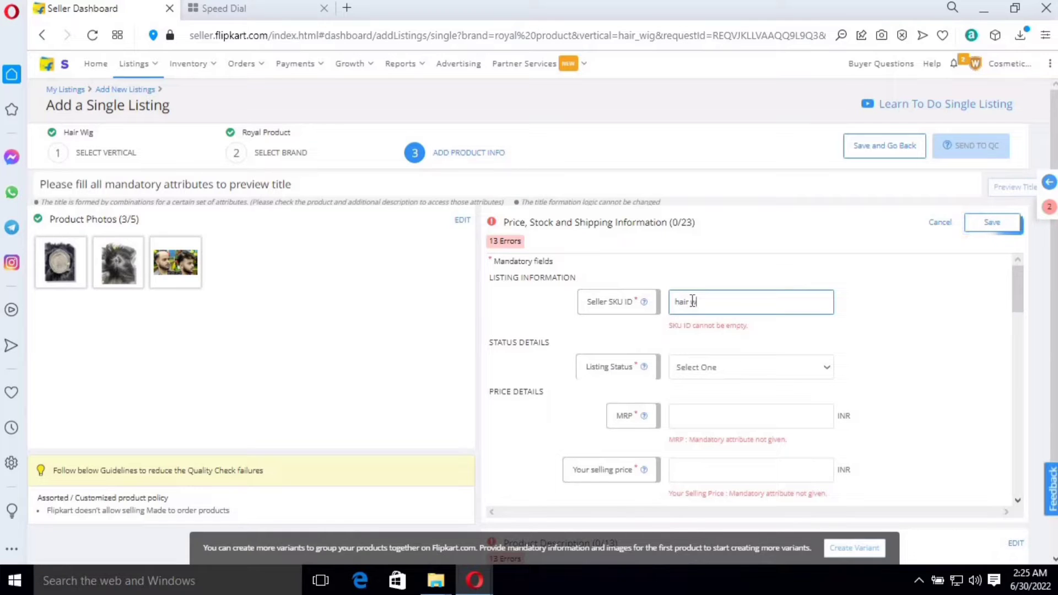
{"action": "type", "text": "ig01"}
{"action": "left_click", "coordinate": [707, 379]}
{"action": "left_click", "coordinate": [702, 397]}
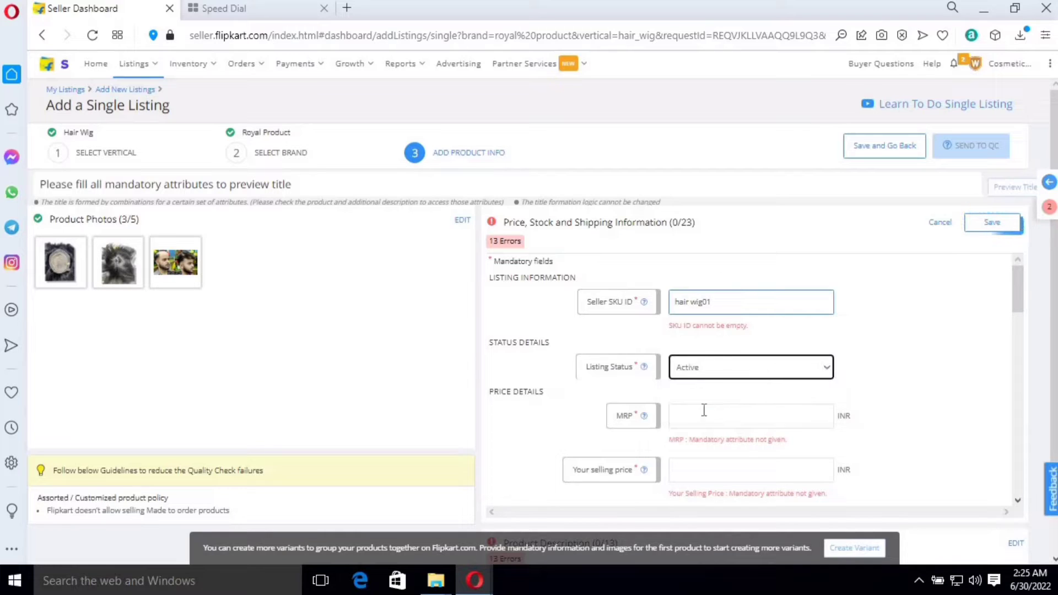
Set the MRP to 18000 INR and the selling price to 10800 INR.
{"action": "scroll", "coordinate": [725, 341], "scroll_direction": "down", "scroll_amount": 2}
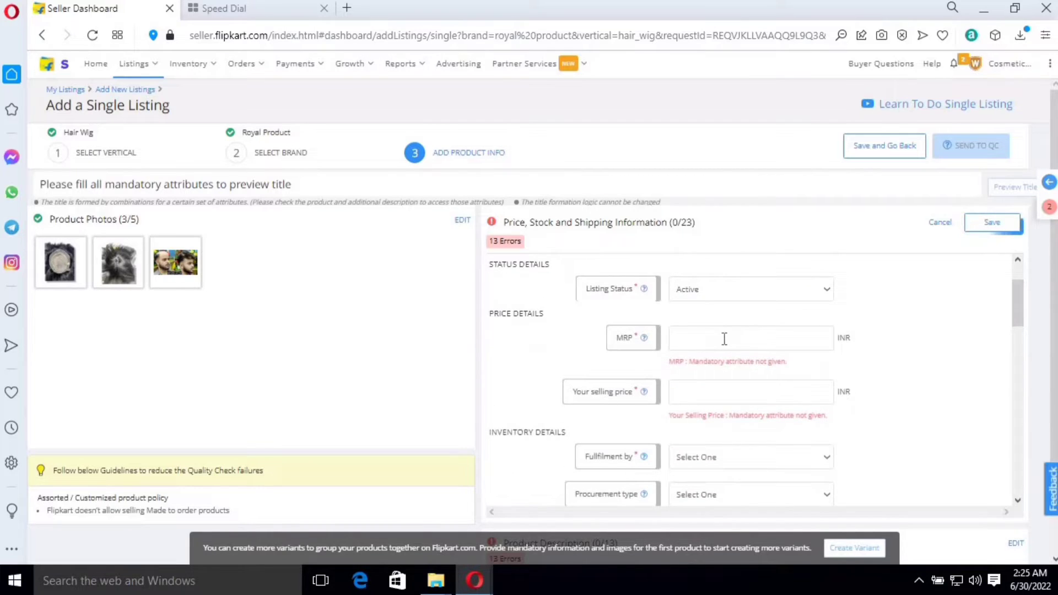
{"action": "type", "text": "18000"}
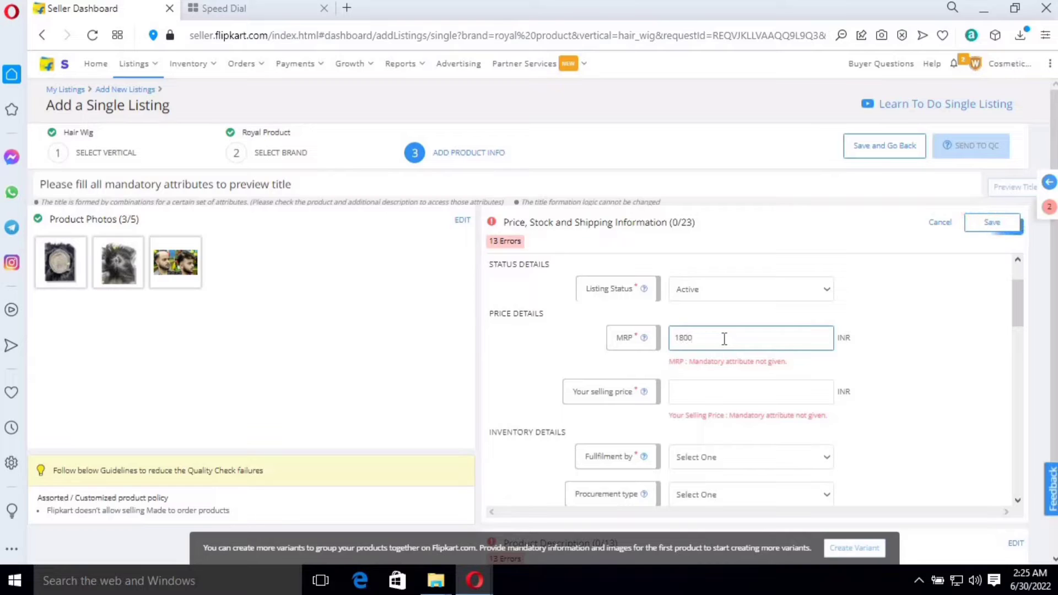
{"action": "left_click", "coordinate": [722, 395]}
{"action": "type", "text": "10800"}
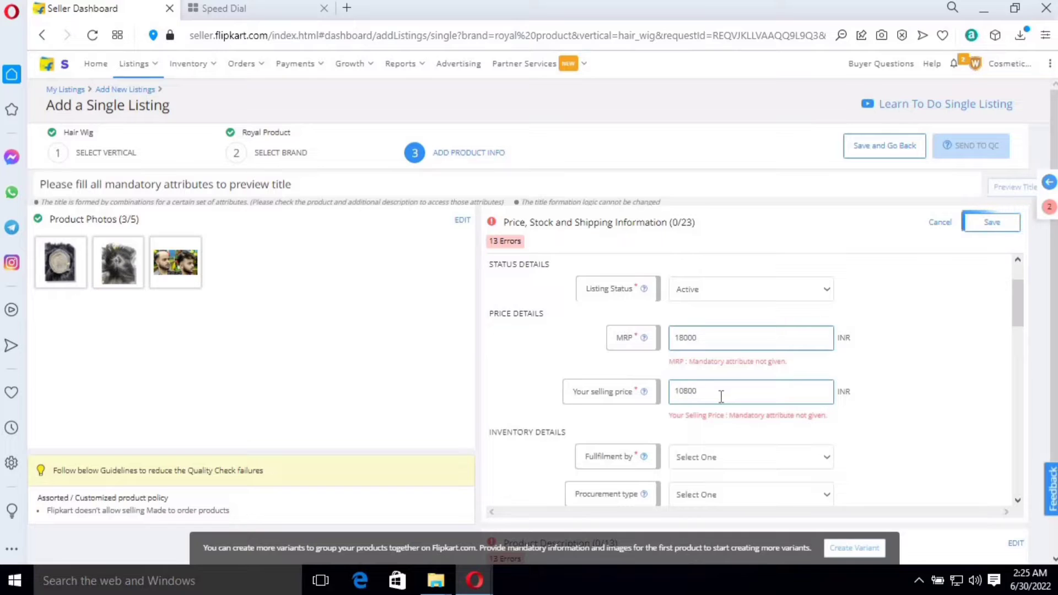
In the inventory details, set fulfilment by Seller and the procurement type to Instock.
{"action": "scroll", "coordinate": [716, 396], "scroll_direction": "down", "scroll_amount": 2}
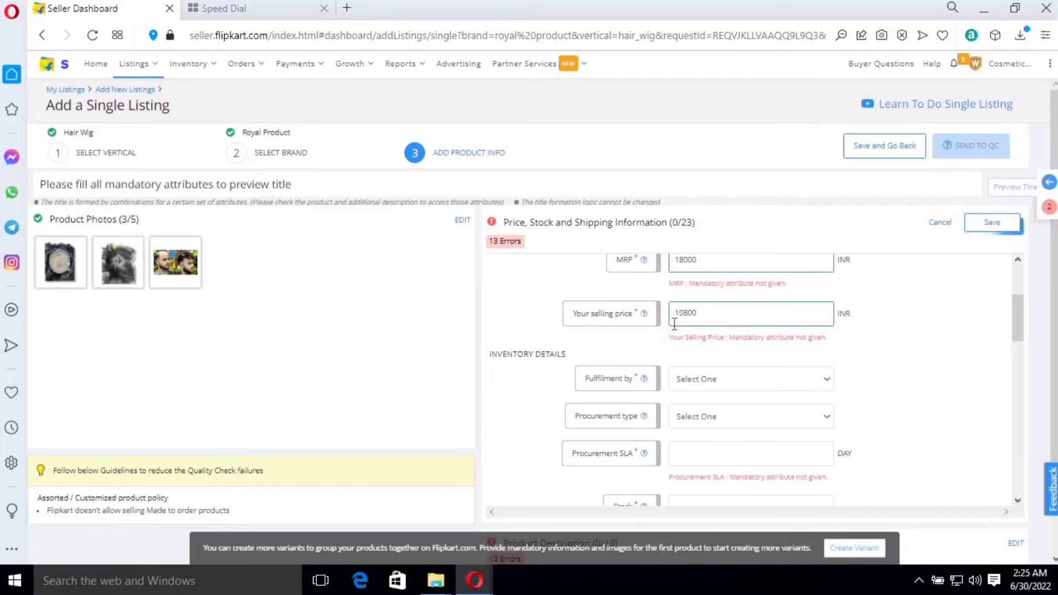
{"action": "left_click", "coordinate": [686, 383]}
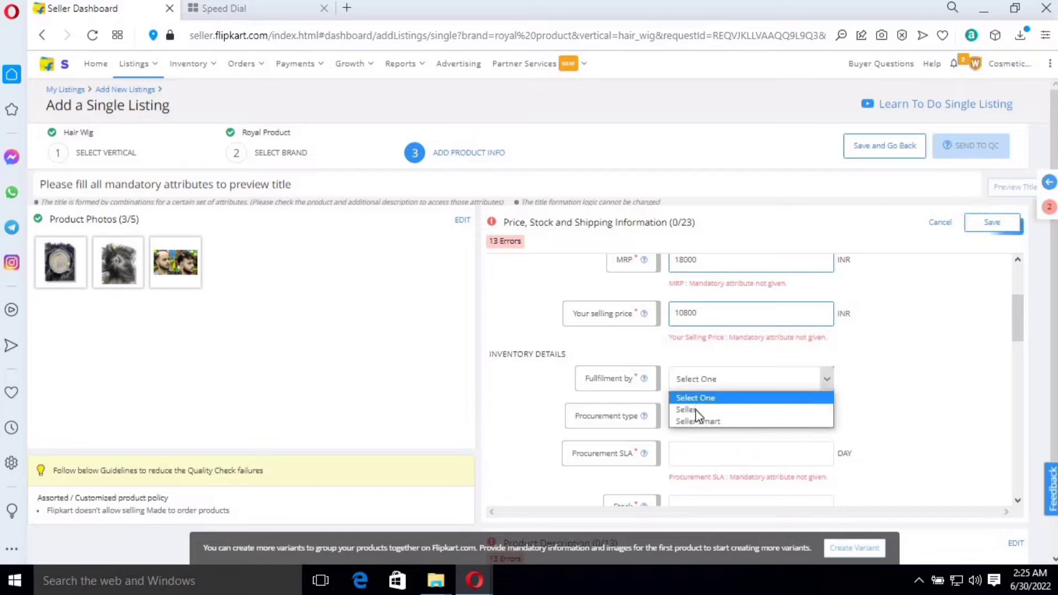
{"action": "left_click", "coordinate": [695, 409]}
{"action": "scroll", "coordinate": [693, 381], "scroll_direction": "down", "scroll_amount": 2}
{"action": "left_click", "coordinate": [701, 337]}
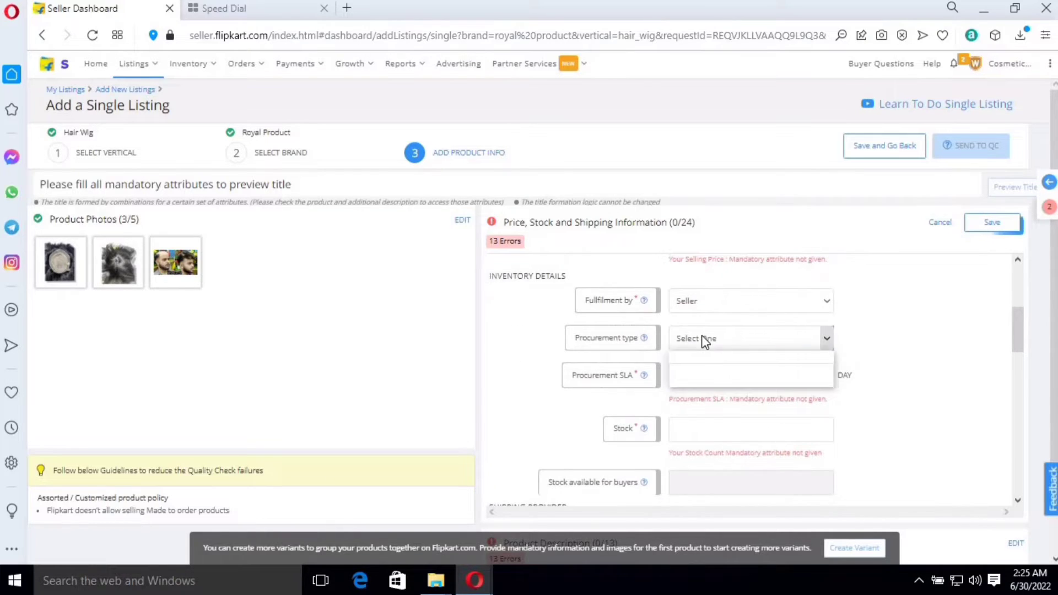
{"action": "left_click", "coordinate": [700, 370]}
{"action": "scroll", "coordinate": [704, 330], "scroll_direction": "down", "scroll_amount": 2}
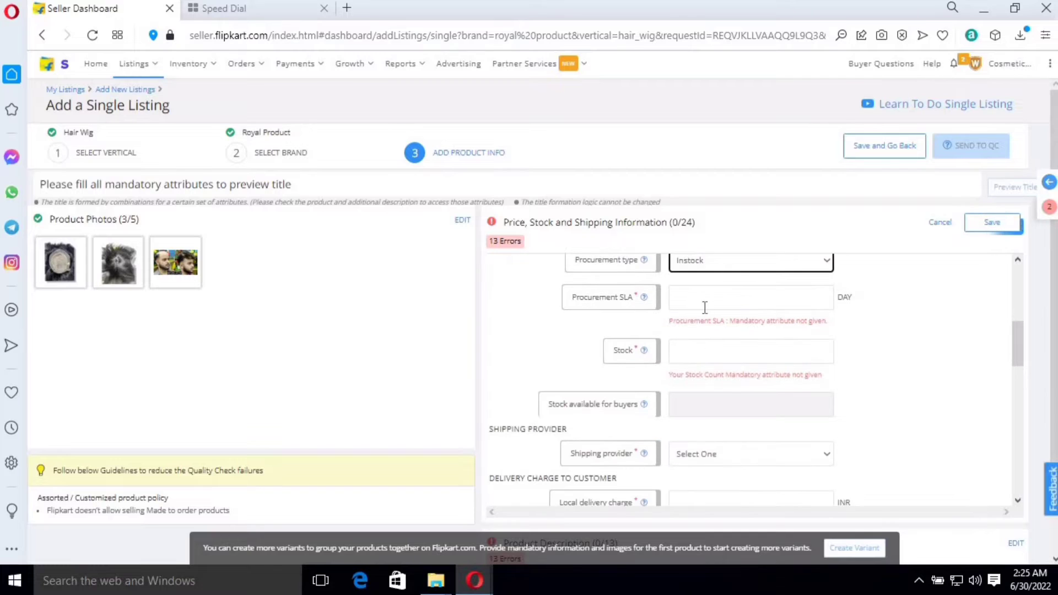
Set the procurement SLA to 1 day and the stock to 10.
{"action": "left_click", "coordinate": [706, 300]}
{"action": "type", "text": "1"}
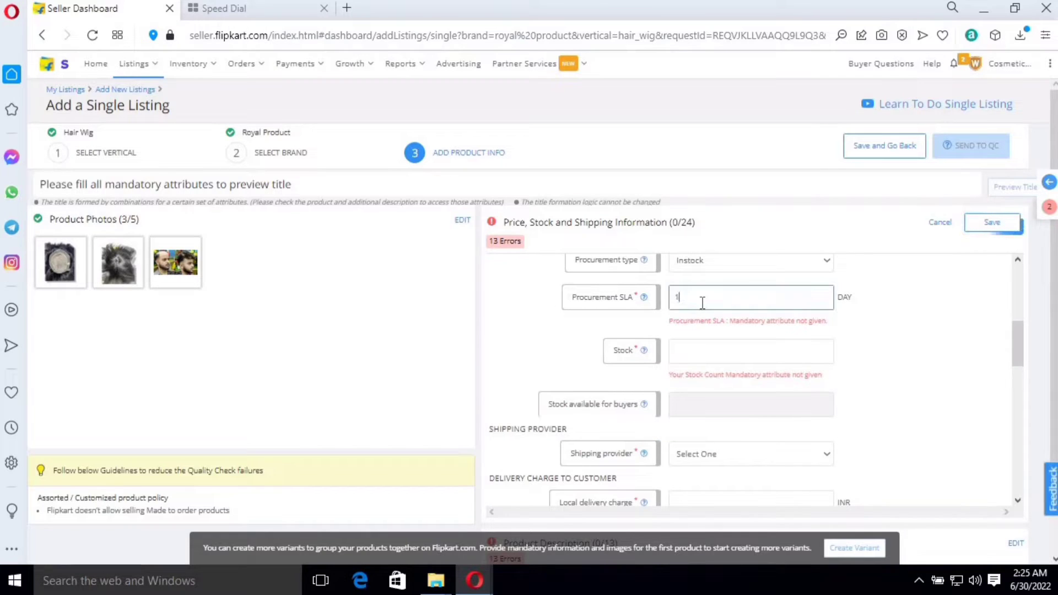
{"action": "left_click", "coordinate": [683, 350]}
{"action": "type", "text": "10"}
Choose Flipkart as the shipping provider for the listing.
{"action": "scroll", "coordinate": [683, 350], "scroll_direction": "down", "scroll_amount": 1}
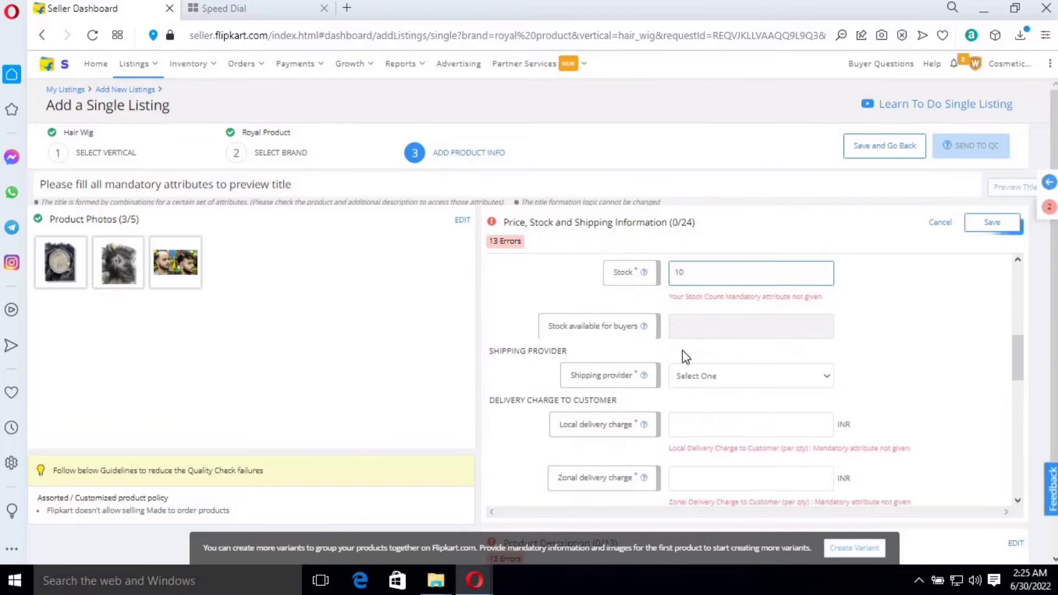
{"action": "left_click", "coordinate": [711, 373]}
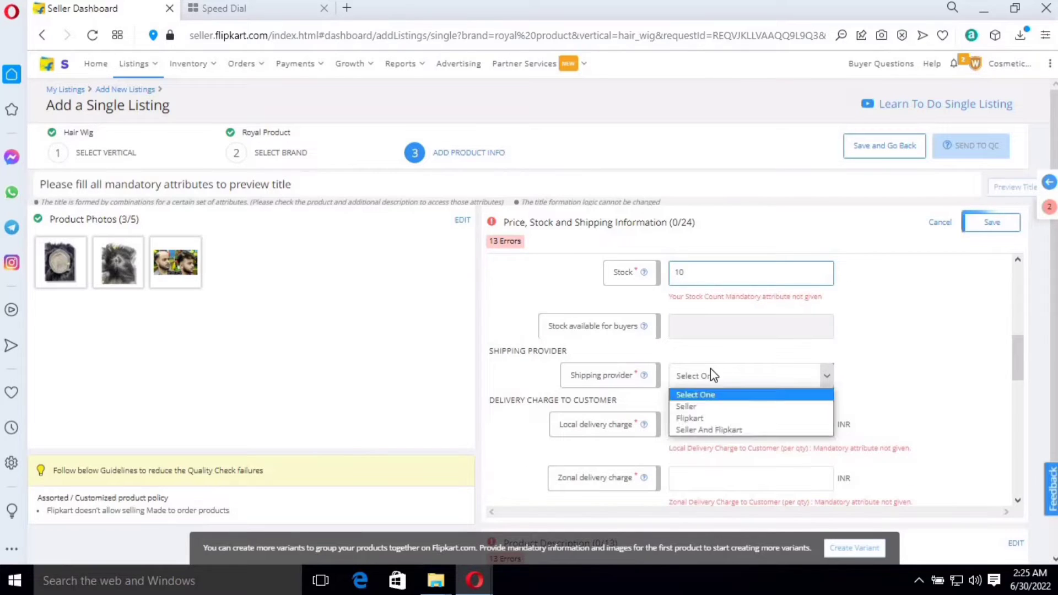
{"action": "left_click", "coordinate": [707, 420]}
Set the delivery charges to customers to 41 INR local, 53 INR zonal and 65 INR national.
{"action": "scroll", "coordinate": [671, 355], "scroll_direction": "down", "scroll_amount": 1}
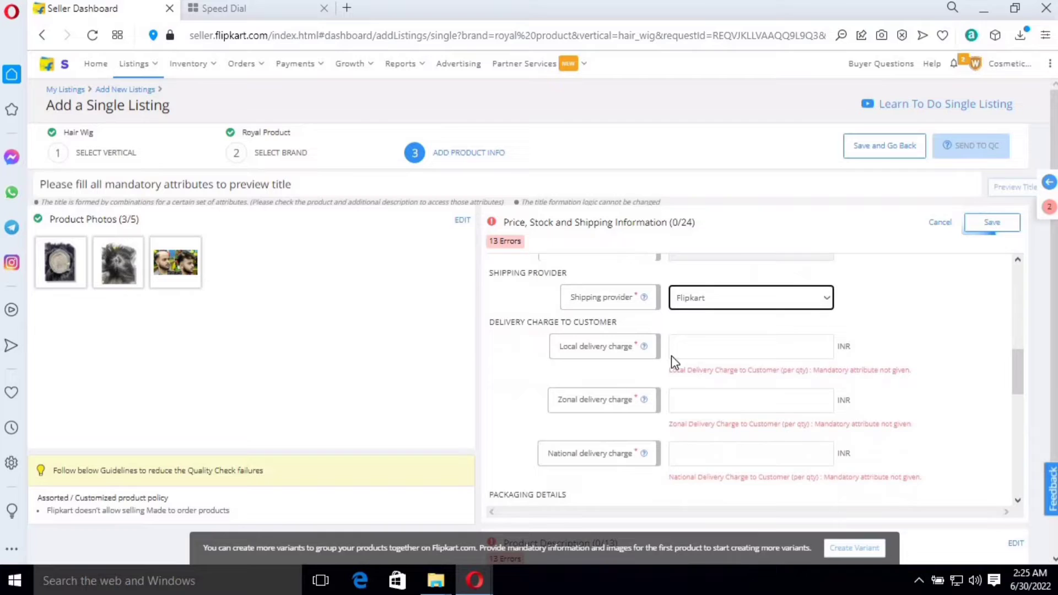
{"action": "left_click", "coordinate": [714, 347]}
{"action": "type", "text": "4"}
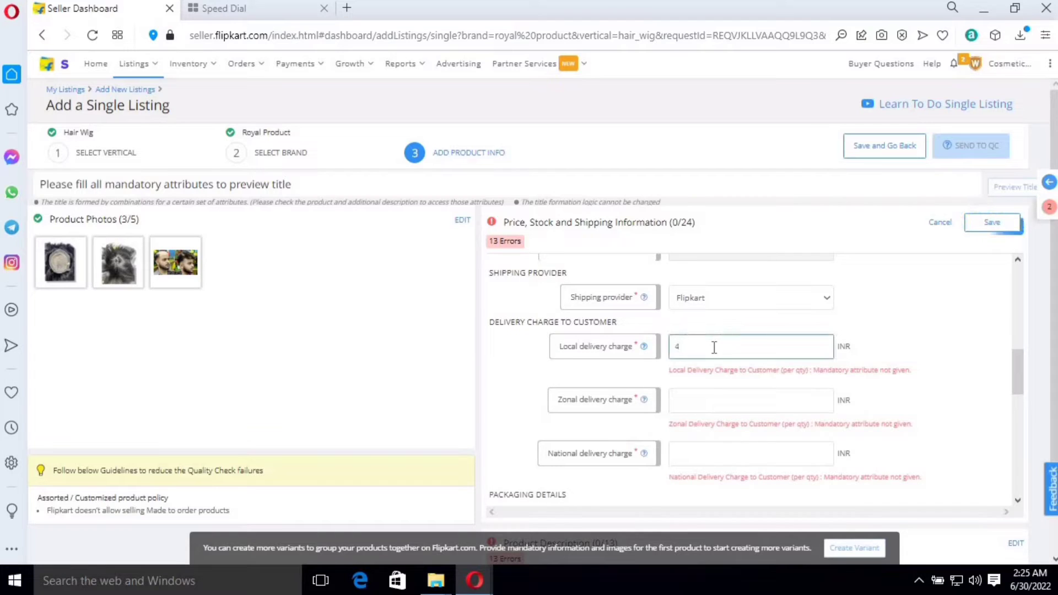
{"action": "type", "text": "1"}
{"action": "left_click", "coordinate": [708, 398]}
{"action": "type", "text": "53"}
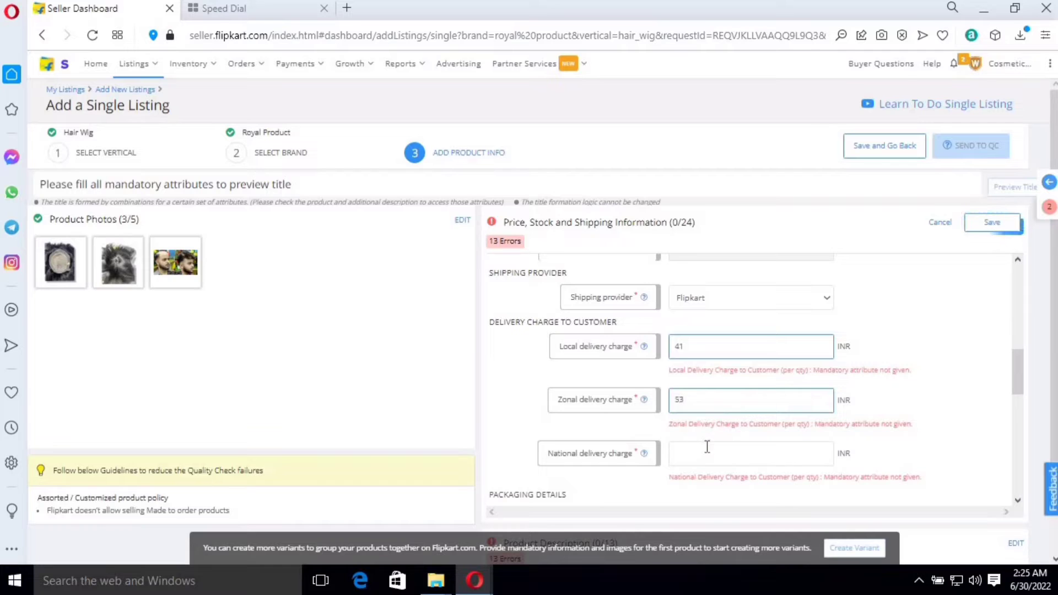
{"action": "left_click", "coordinate": [707, 446]}
{"action": "type", "text": "65"}
In the packaging details, set the weight to 0.150 kg, length to 9 cm, breadth to 6 cm and height to 1 cm.
{"action": "scroll", "coordinate": [703, 411], "scroll_direction": "down", "scroll_amount": 3}
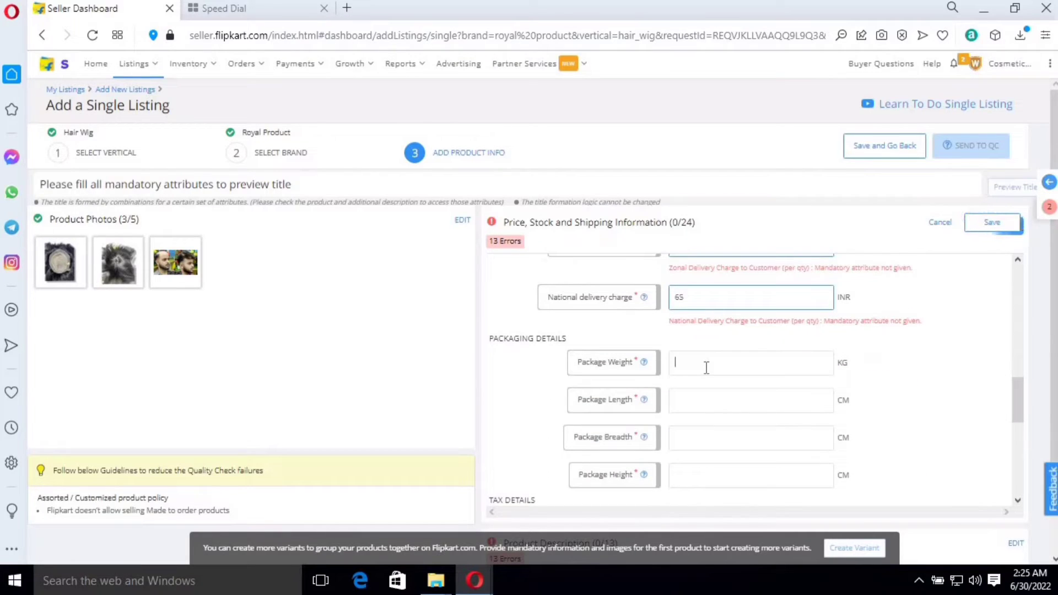
{"action": "type", "text": "0.15"}
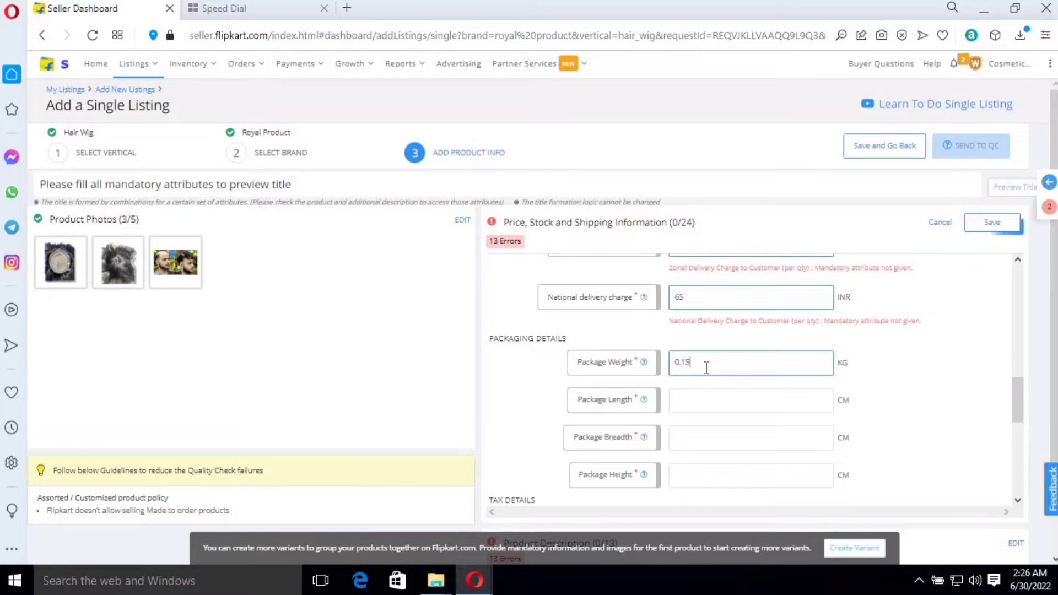
{"action": "type", "text": "0"}
{"action": "scroll", "coordinate": [707, 367], "scroll_direction": "down", "scroll_amount": 2}
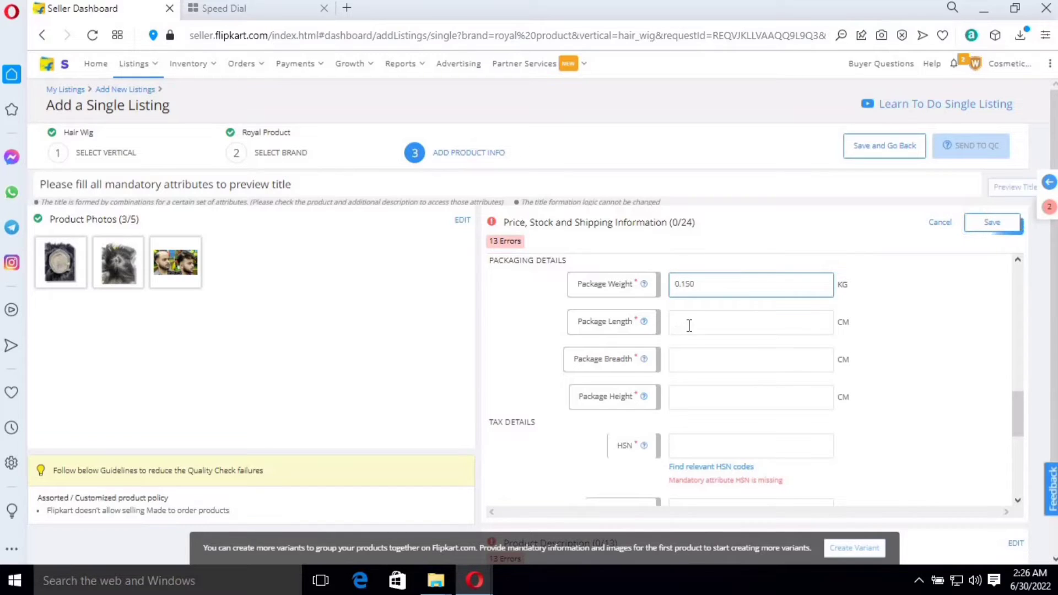
{"action": "left_click", "coordinate": [689, 325]}
{"action": "type", "text": "9"}
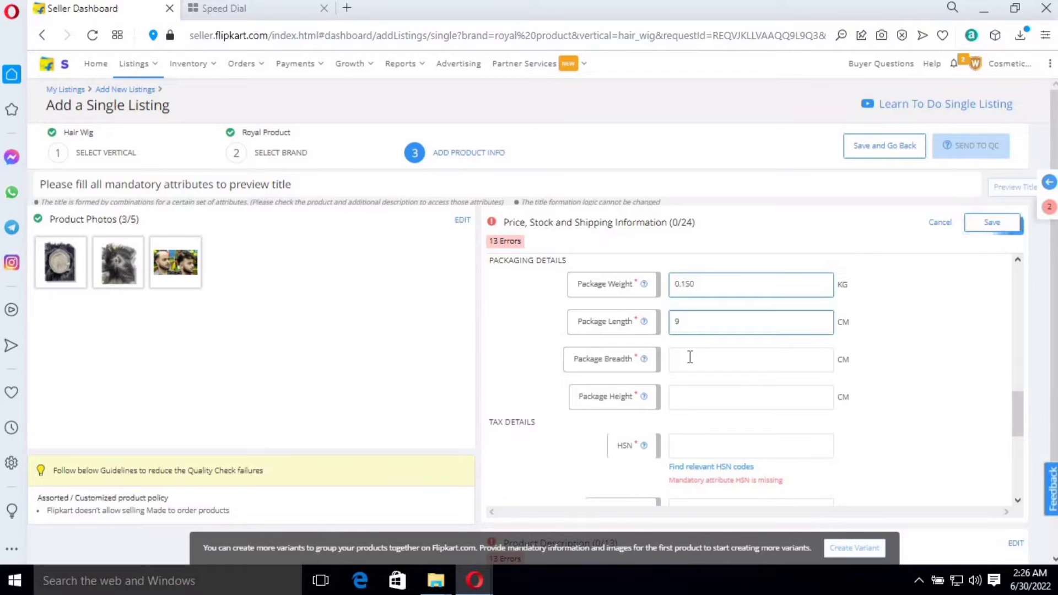
{"action": "type", "text": "6"}
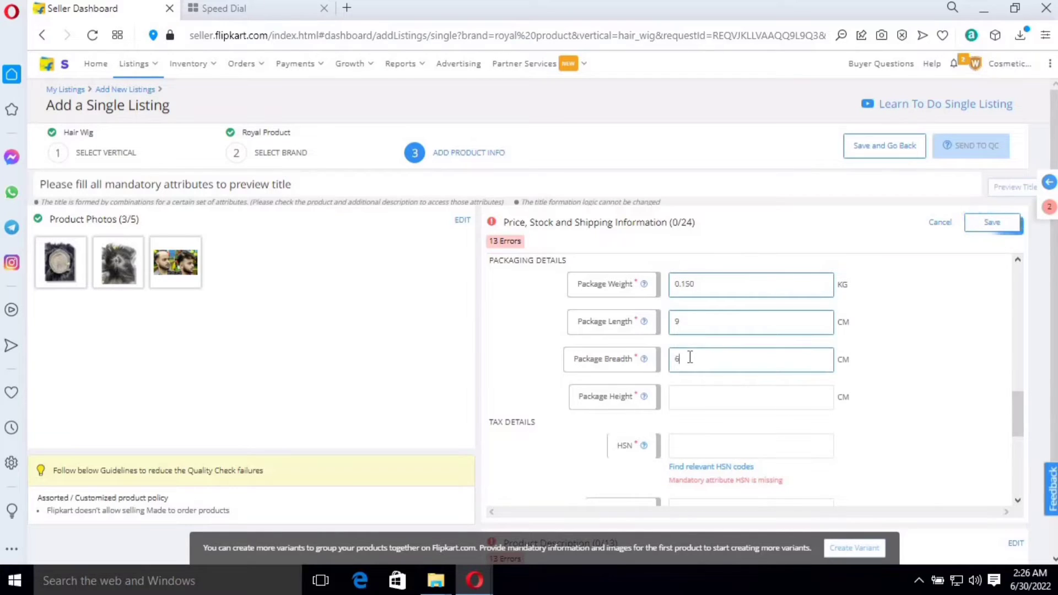
{"action": "scroll", "coordinate": [690, 357], "scroll_direction": "down", "scroll_amount": 2}
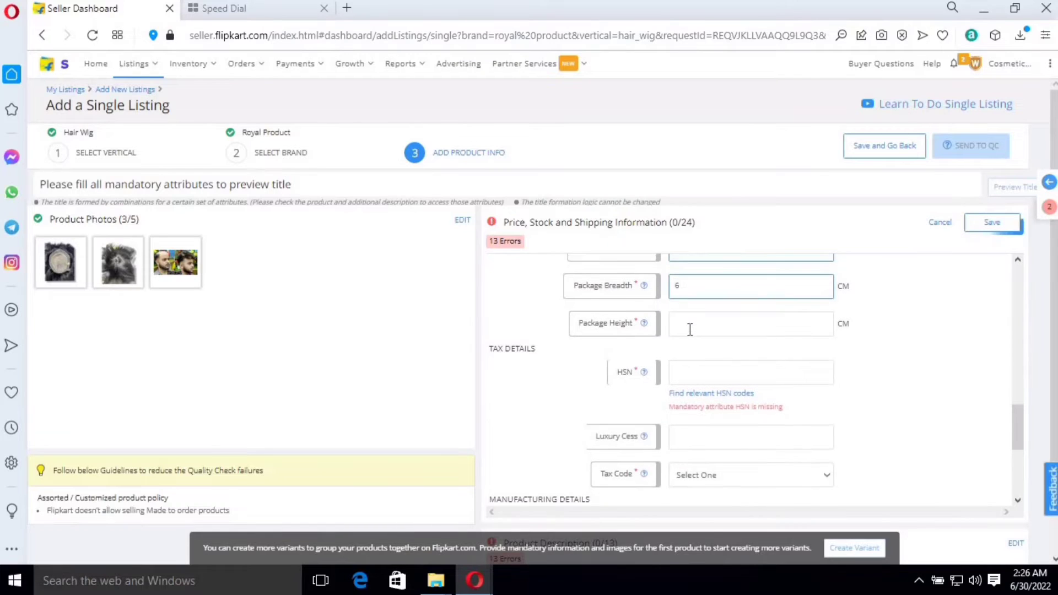
{"action": "scroll", "coordinate": [690, 330], "scroll_direction": "up", "scroll_amount": 2}
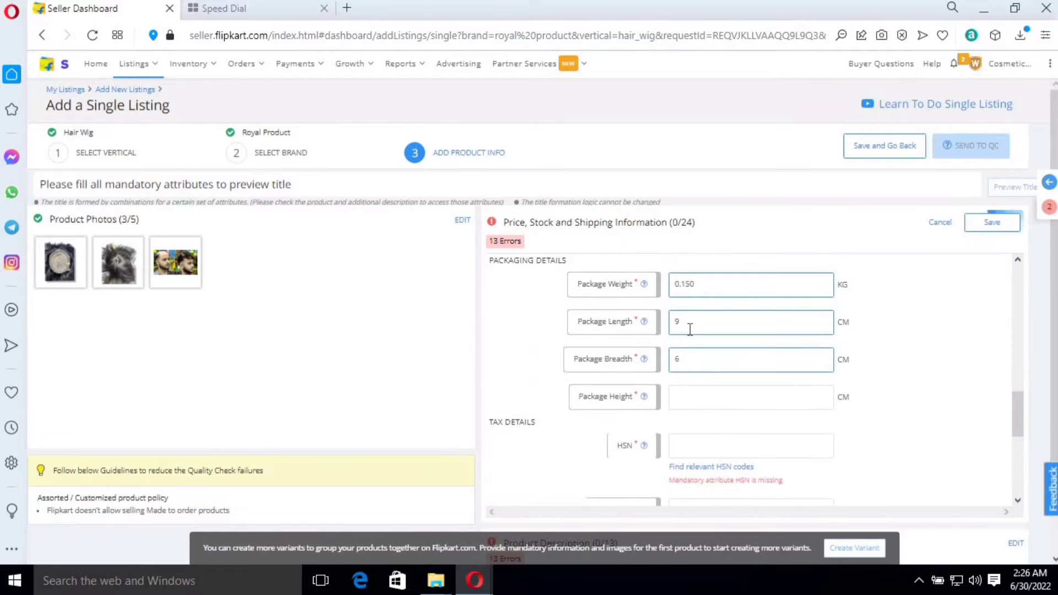
{"action": "left_click", "coordinate": [688, 399]}
{"action": "type", "text": "1"}
{"action": "scroll", "coordinate": [691, 388], "scroll_direction": "down", "scroll_amount": 4}
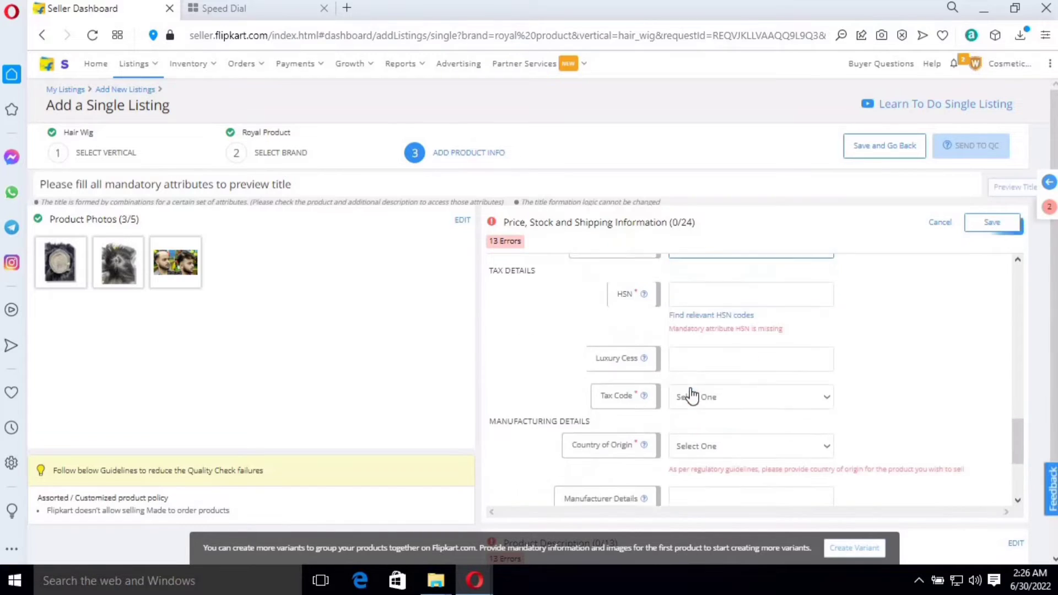
{"action": "scroll", "coordinate": [689, 388], "scroll_direction": "up", "scroll_amount": 4}
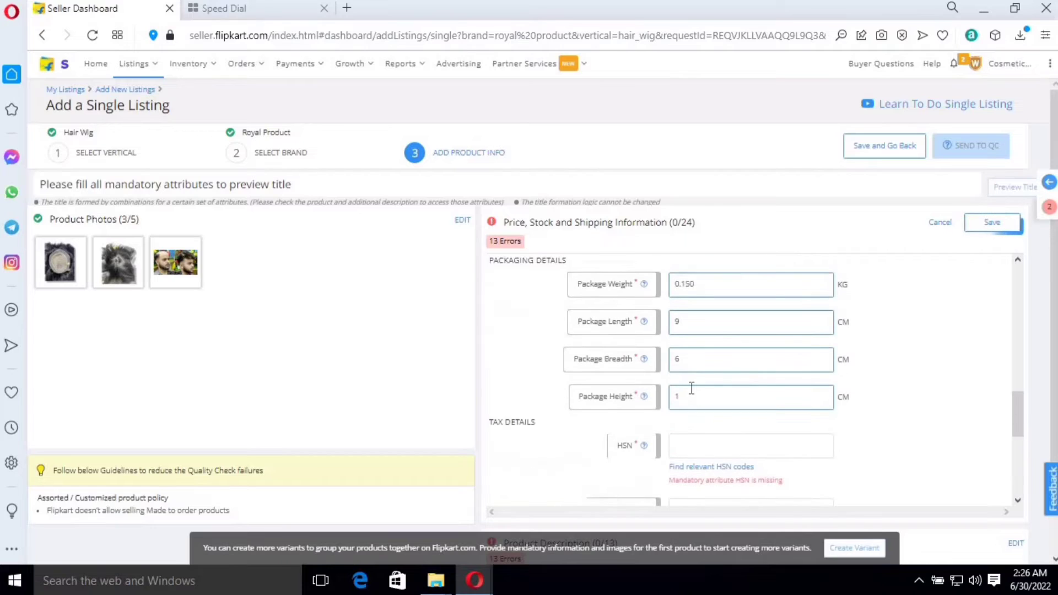
In the tax details, pick the relevant HSN code 67042010 for wigs and set the tax code to GST_0.
{"action": "scroll", "coordinate": [694, 391], "scroll_direction": "down", "scroll_amount": 2}
{"action": "left_click", "coordinate": [702, 389]}
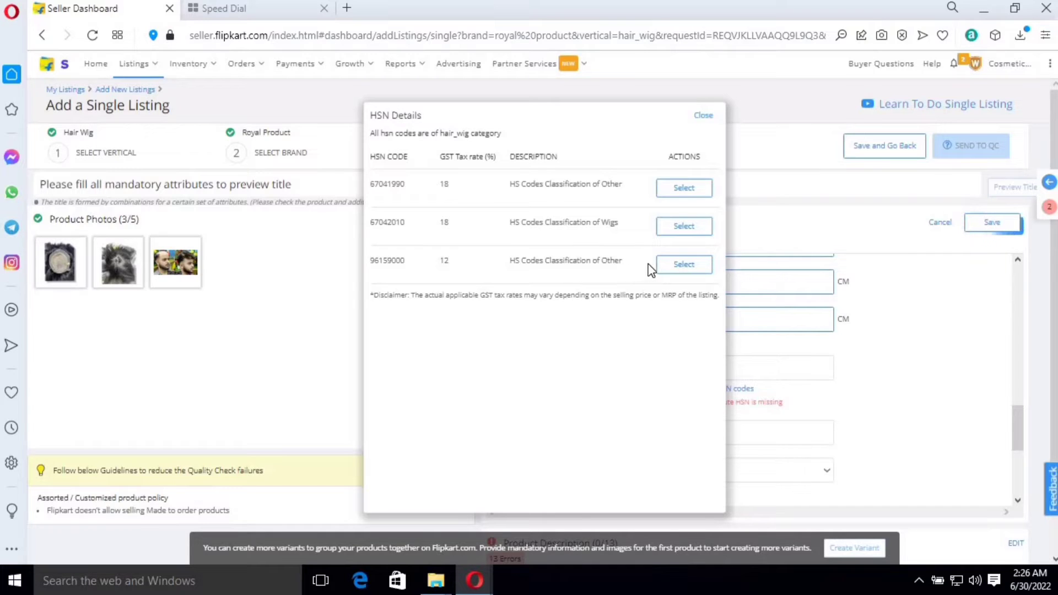
{"action": "left_click", "coordinate": [674, 227]}
{"action": "scroll", "coordinate": [659, 392], "scroll_direction": "down", "scroll_amount": 2}
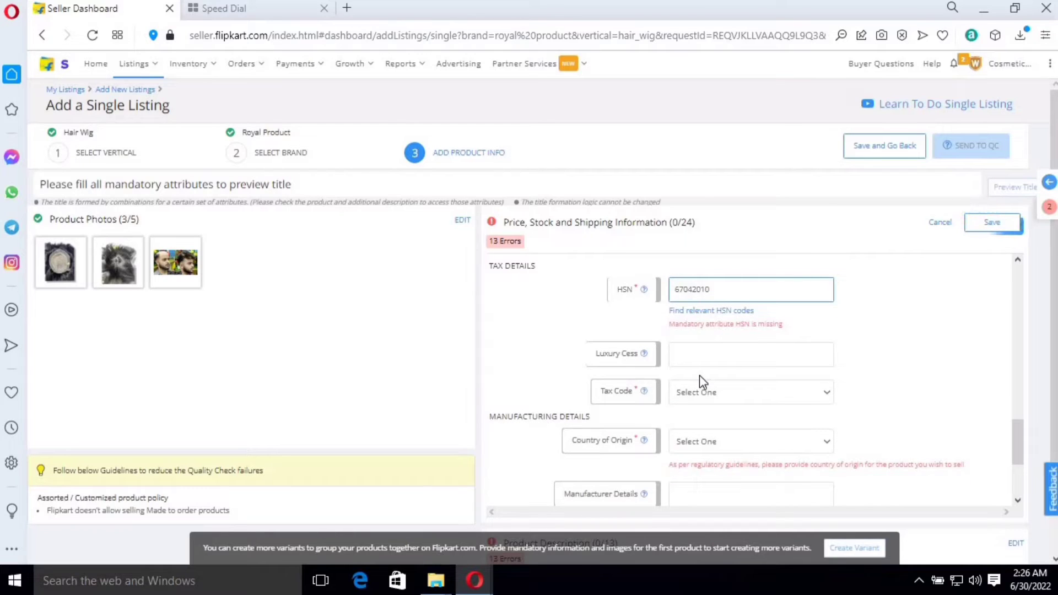
{"action": "left_click", "coordinate": [706, 392]}
{"action": "left_click", "coordinate": [668, 390]}
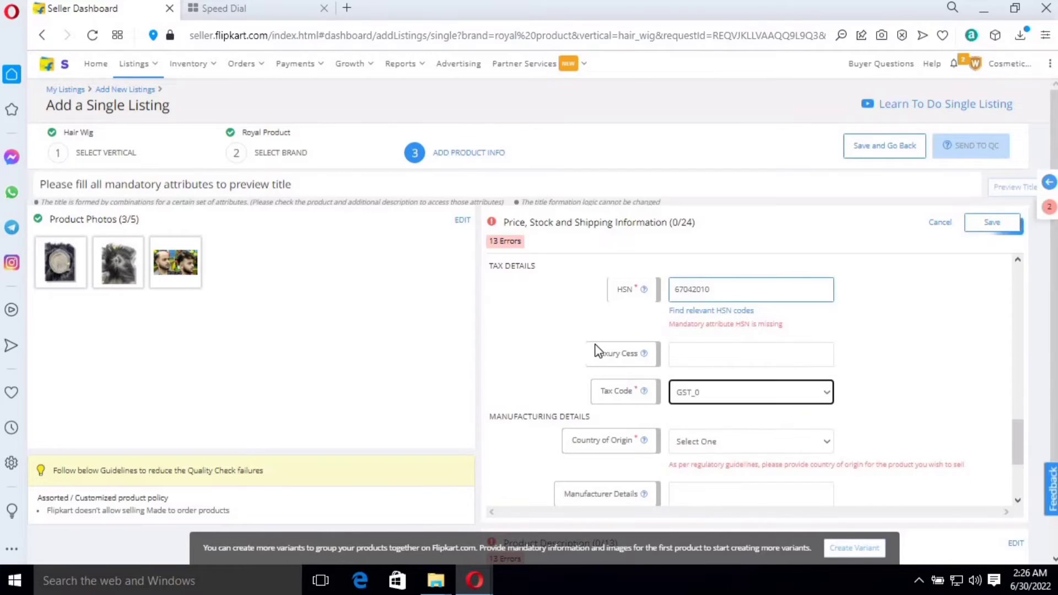
In the manufacturing details, set the country of origin to India.
{"action": "scroll", "coordinate": [596, 350], "scroll_direction": "down", "scroll_amount": 2}
{"action": "left_click", "coordinate": [701, 365]}
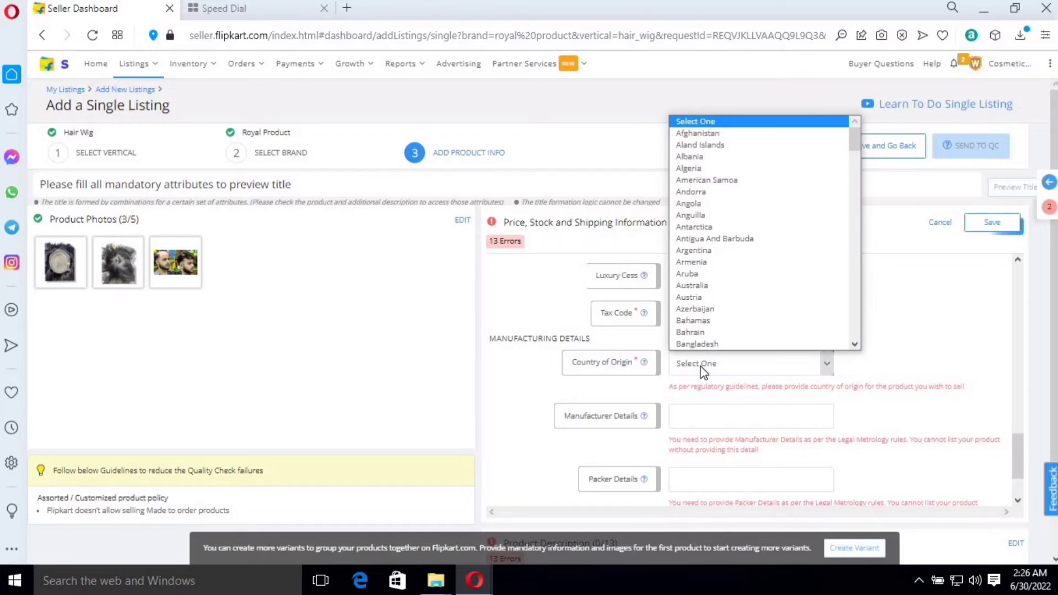
{"action": "key", "text": "i"}
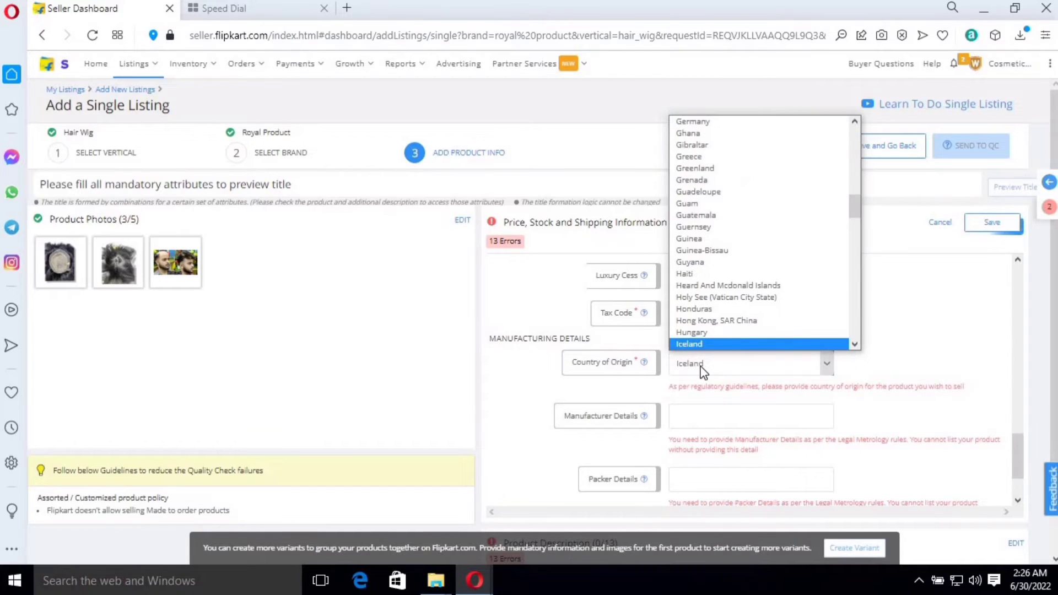
{"action": "key", "text": "n"}
{"action": "key", "text": "Return"}
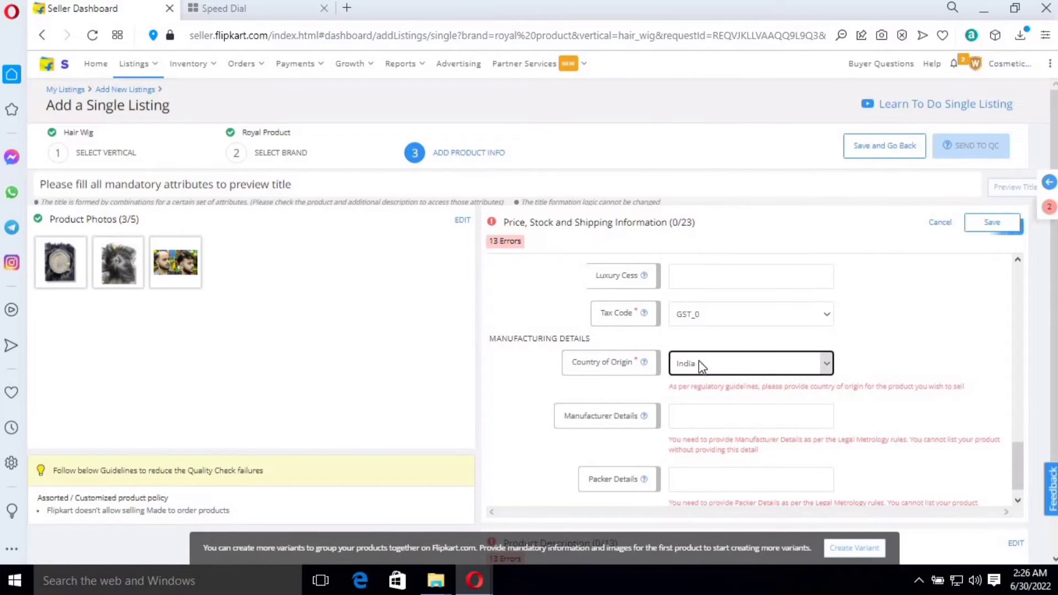
Enter the same address as manufacturer and packer details, and save the price, stock and shipping information.
{"action": "scroll", "coordinate": [677, 366], "scroll_direction": "down", "scroll_amount": 1}
{"action": "left_click", "coordinate": [684, 394]}
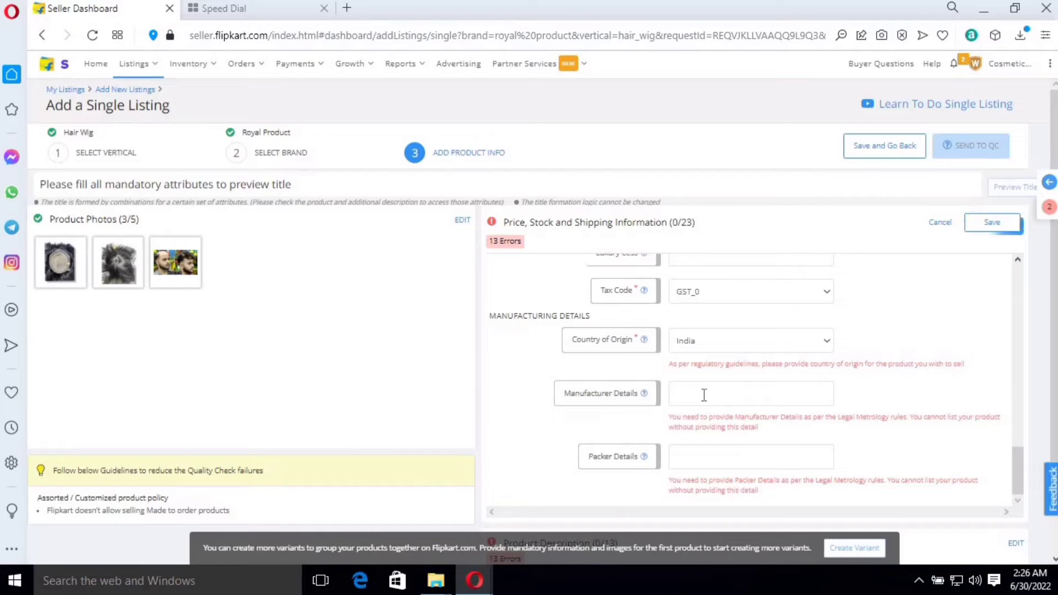
{"action": "type", "text": "india "}
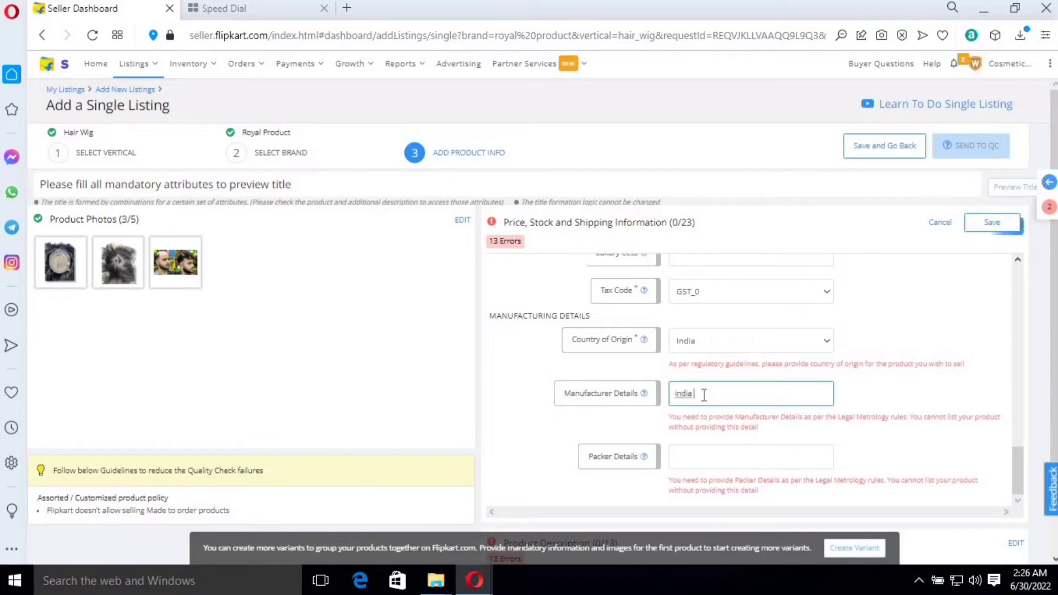
{"action": "type", "text": "delhi 11"}
{"action": "left_click", "coordinate": [705, 455]}
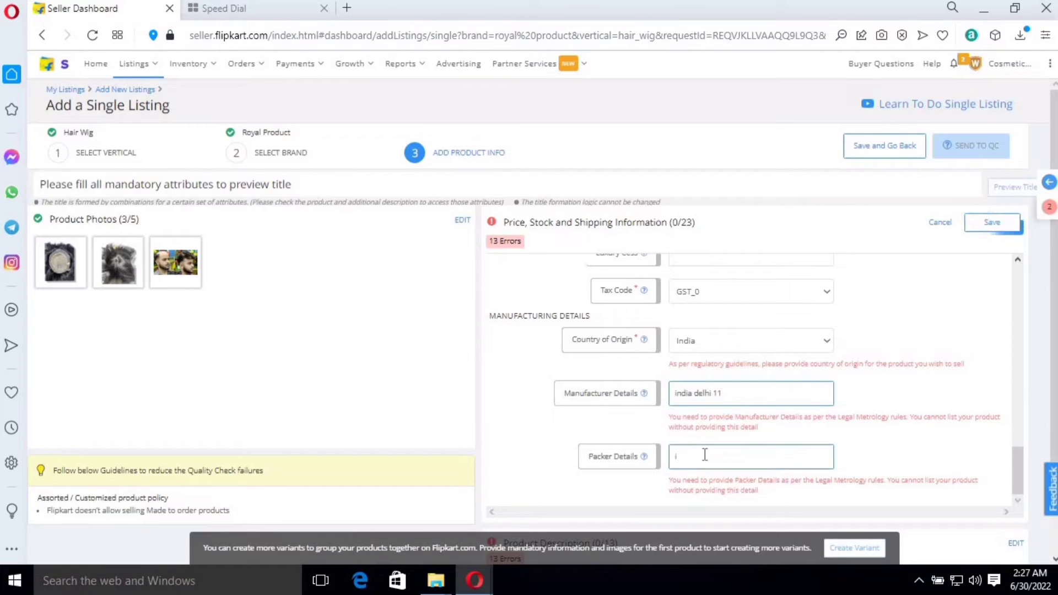
{"action": "type", "text": "india delhi 11"}
{"action": "left_click", "coordinate": [985, 228]}
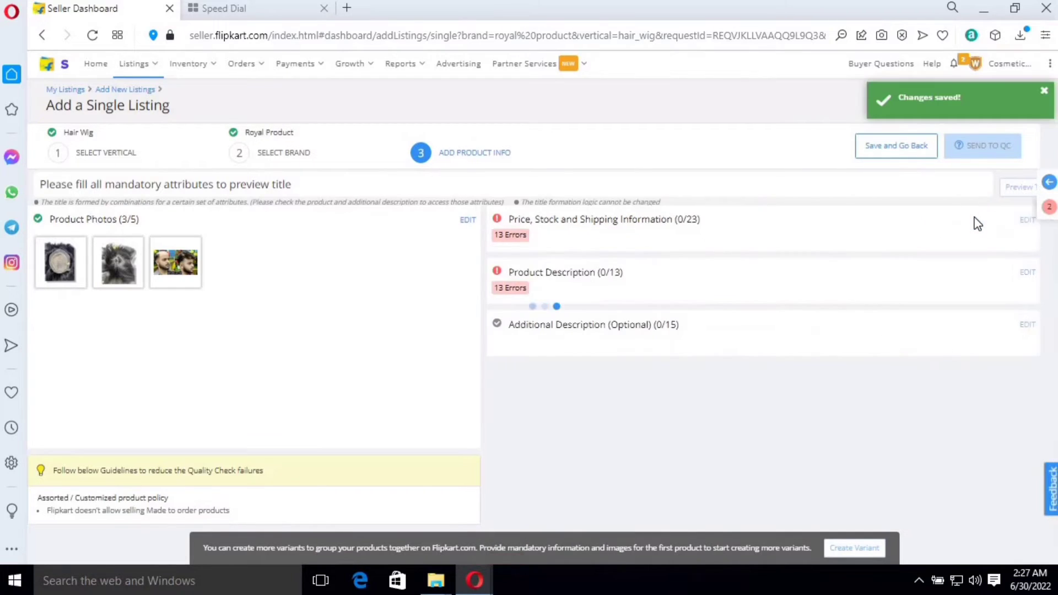
Edit the product description and enter "miraj hair patch for men" as the model number.
{"action": "left_click", "coordinate": [1026, 273]}
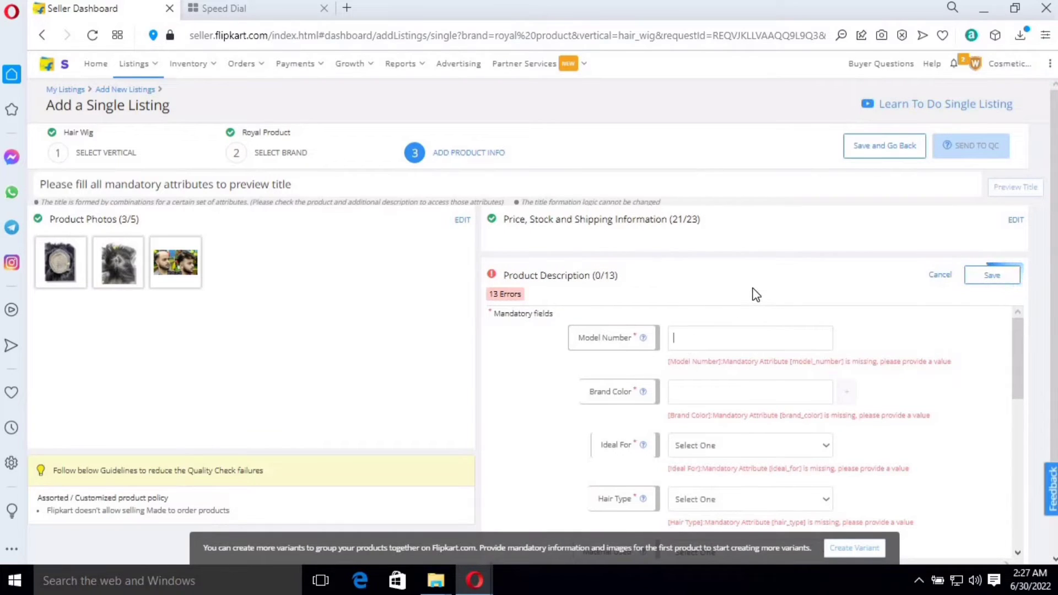
{"action": "type", "text": "miraj"}
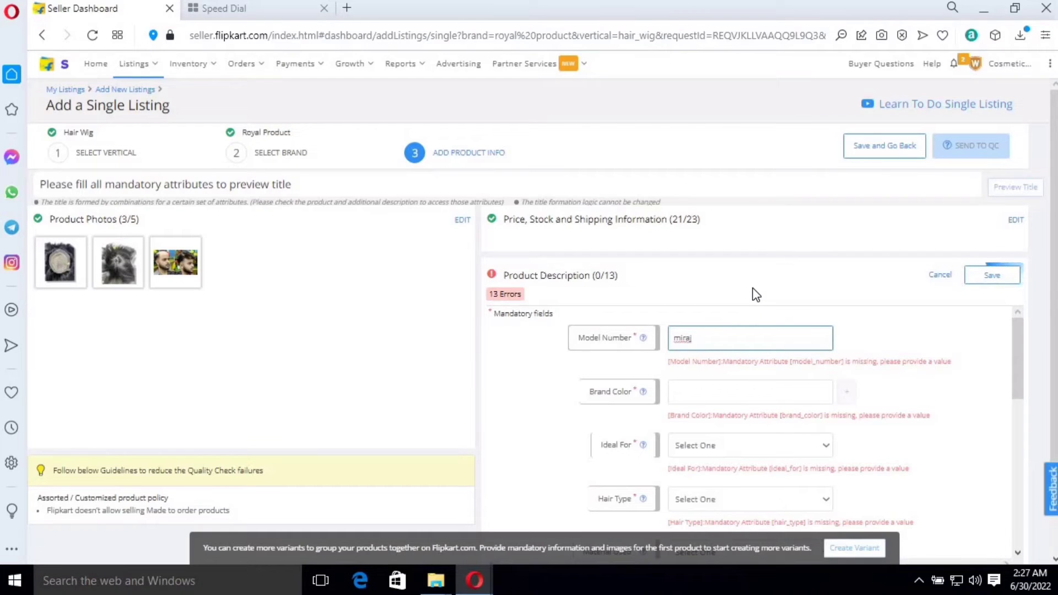
{"action": "type", "text": " hair patch for n"}
{"action": "type", "text": "en"}
{"action": "scroll", "coordinate": [720, 333], "scroll_direction": "down", "scroll_amount": 3}
{"action": "scroll", "coordinate": [711, 380], "scroll_direction": "up", "scroll_amount": 3}
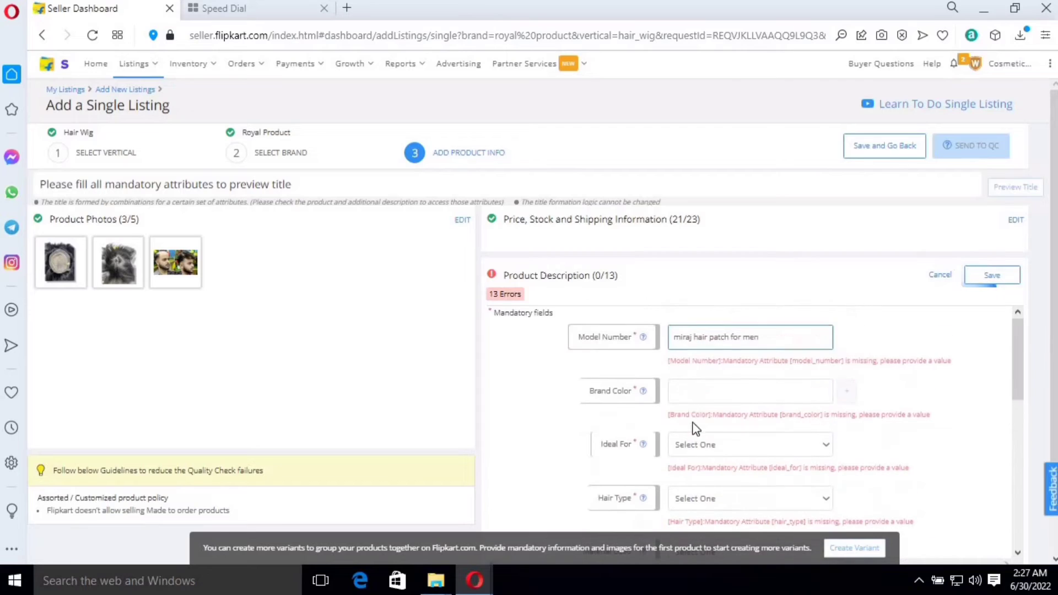
Set the brand color to "black" and mark the product as ideal for Men.
{"action": "left_click", "coordinate": [701, 394]}
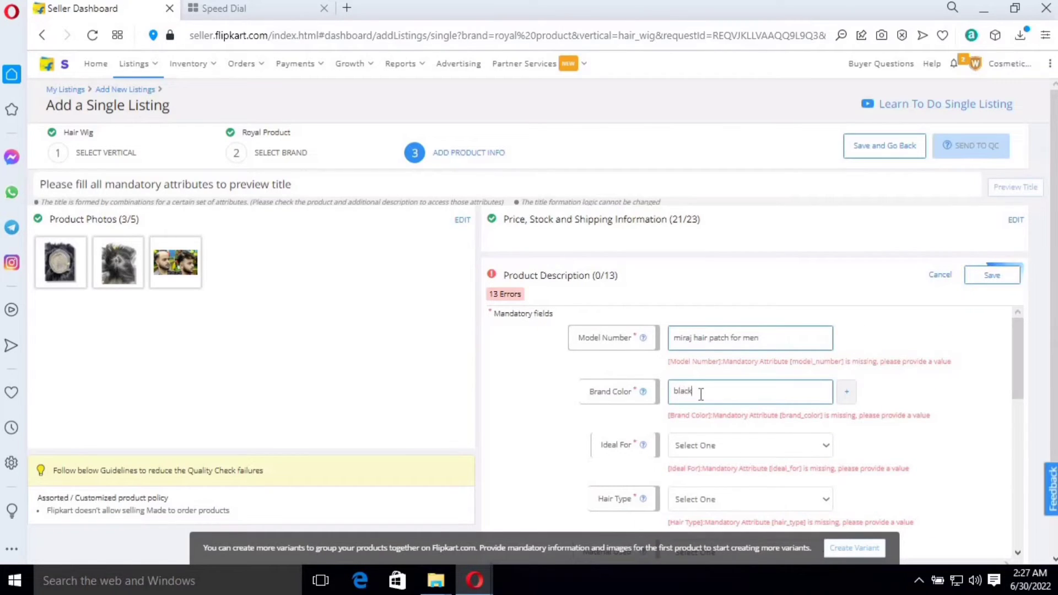
{"action": "scroll", "coordinate": [701, 395], "scroll_direction": "down", "scroll_amount": 3}
{"action": "left_click", "coordinate": [698, 370]}
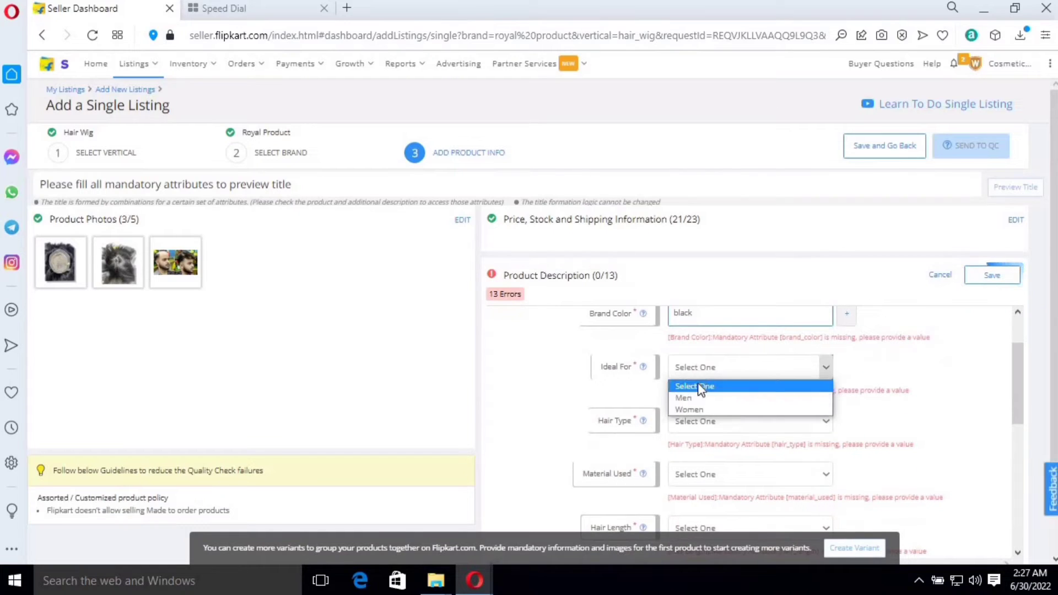
{"action": "left_click", "coordinate": [698, 409]}
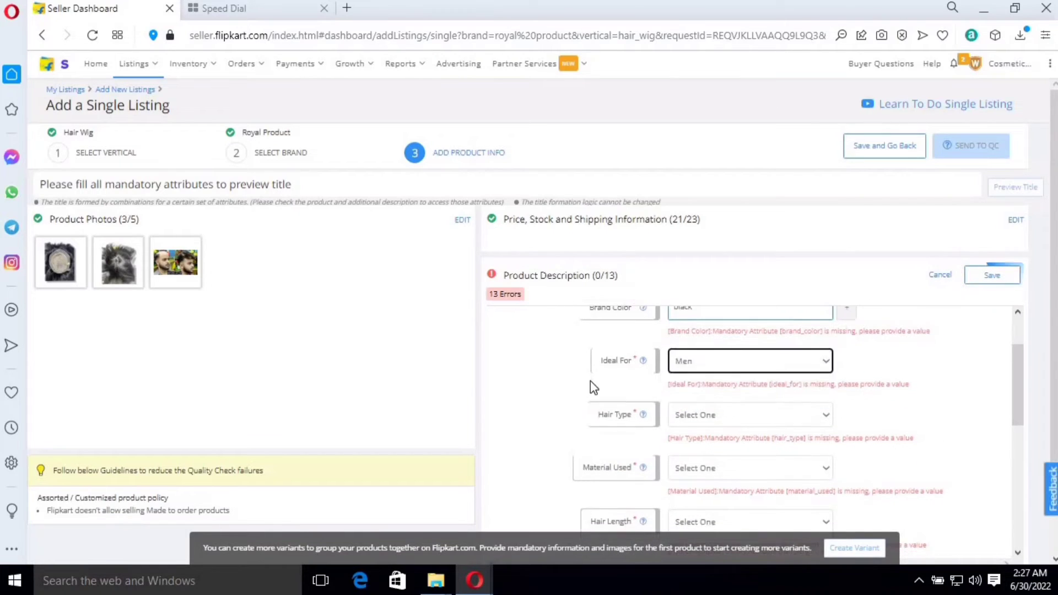
Set both the hair type and the material used to Human Hair.
{"action": "scroll", "coordinate": [716, 353], "scroll_direction": "down", "scroll_amount": 3}
{"action": "left_click", "coordinate": [721, 344]}
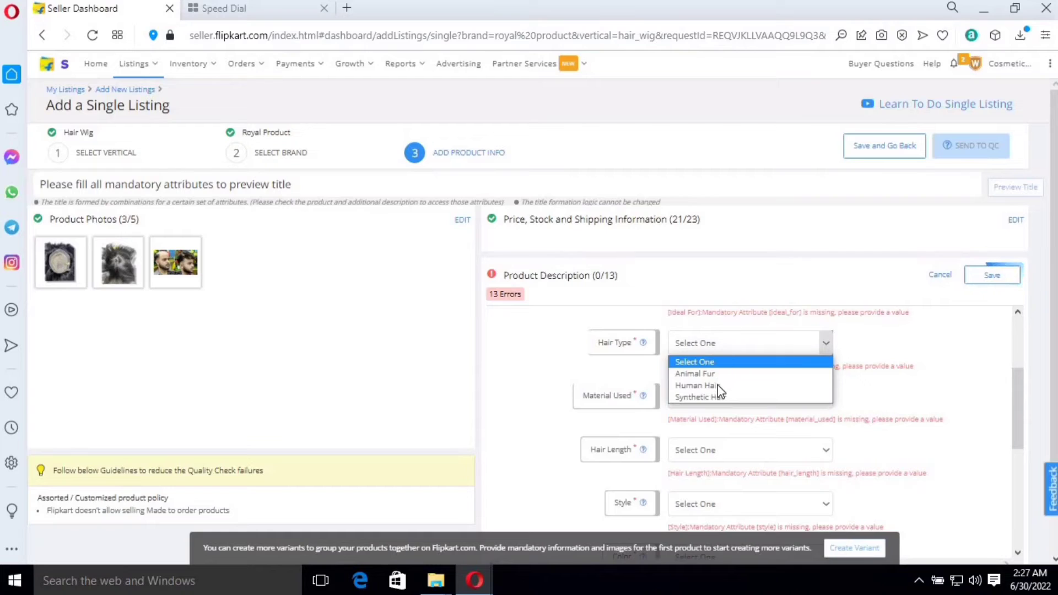
{"action": "left_click", "coordinate": [686, 389]}
{"action": "left_click", "coordinate": [688, 396]}
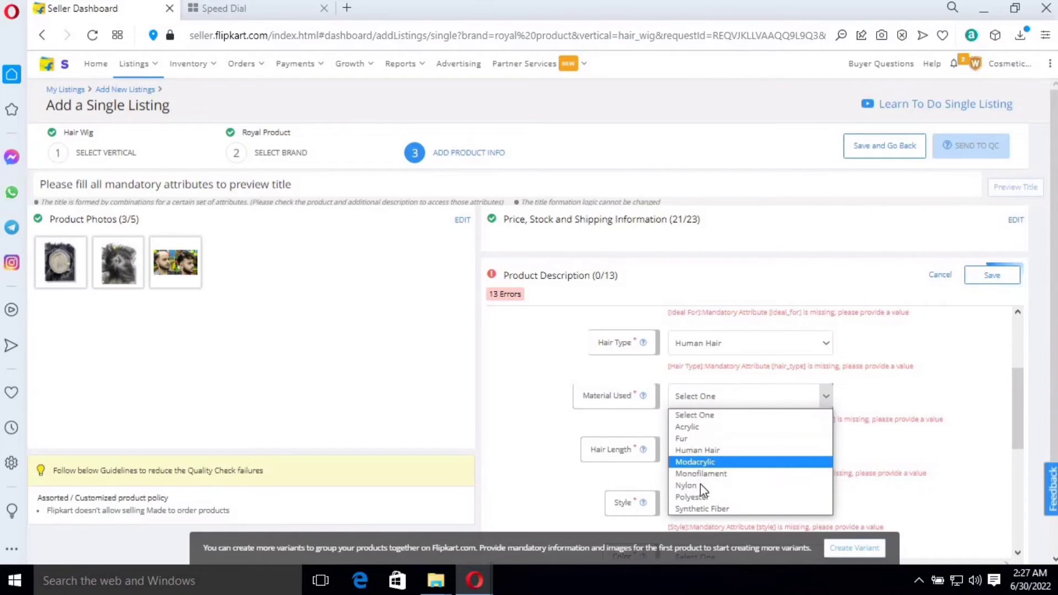
{"action": "left_click", "coordinate": [697, 450]}
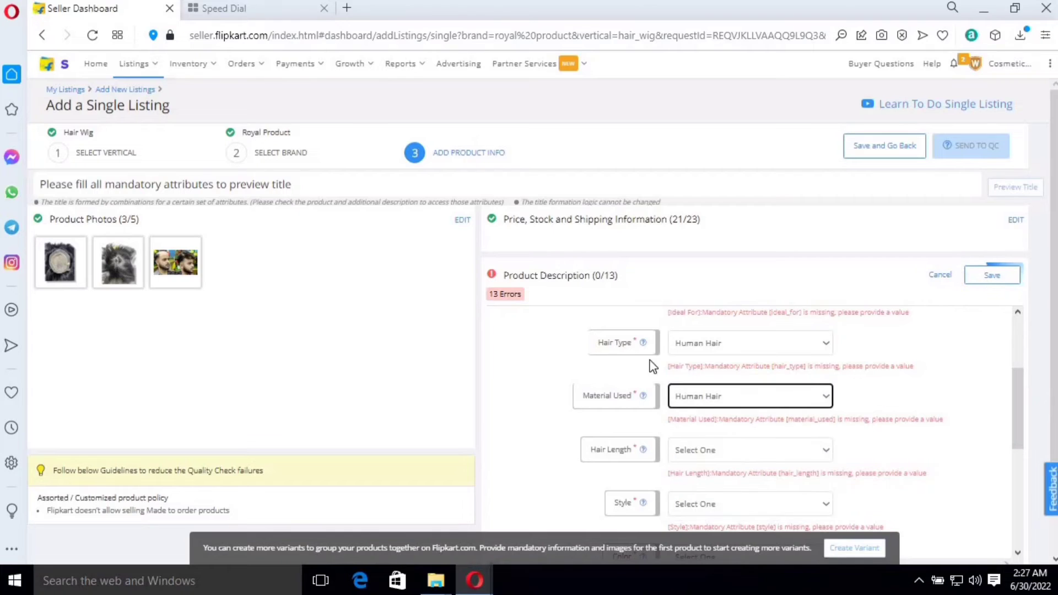
Set the hair length to Medium and the style to Straight in the product description.
{"action": "scroll", "coordinate": [626, 351], "scroll_direction": "down", "scroll_amount": 2}
{"action": "left_click", "coordinate": [698, 372]}
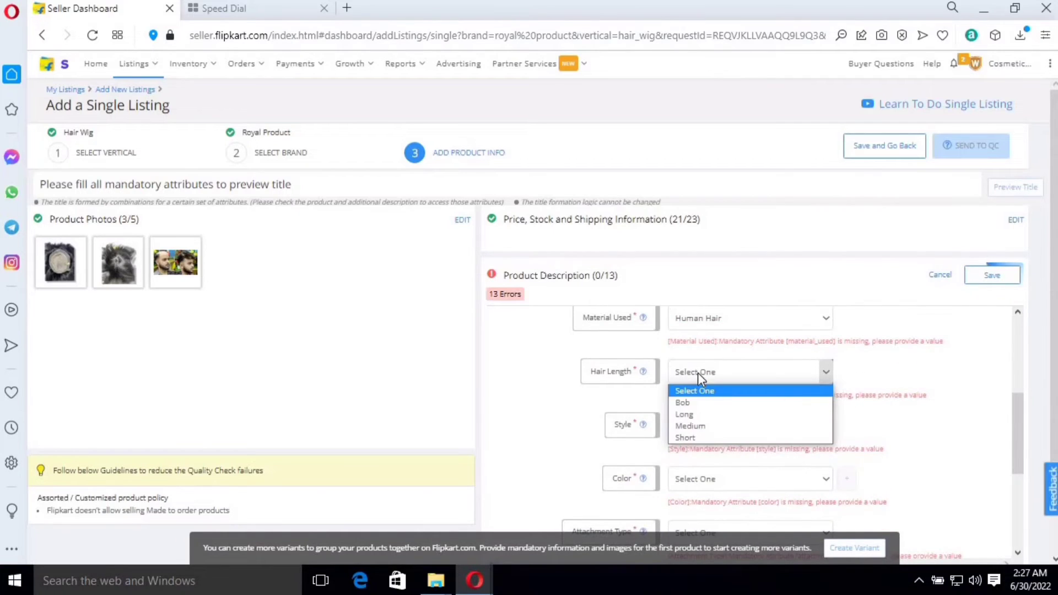
{"action": "left_click", "coordinate": [707, 428]}
{"action": "scroll", "coordinate": [661, 394], "scroll_direction": "down", "scroll_amount": 2}
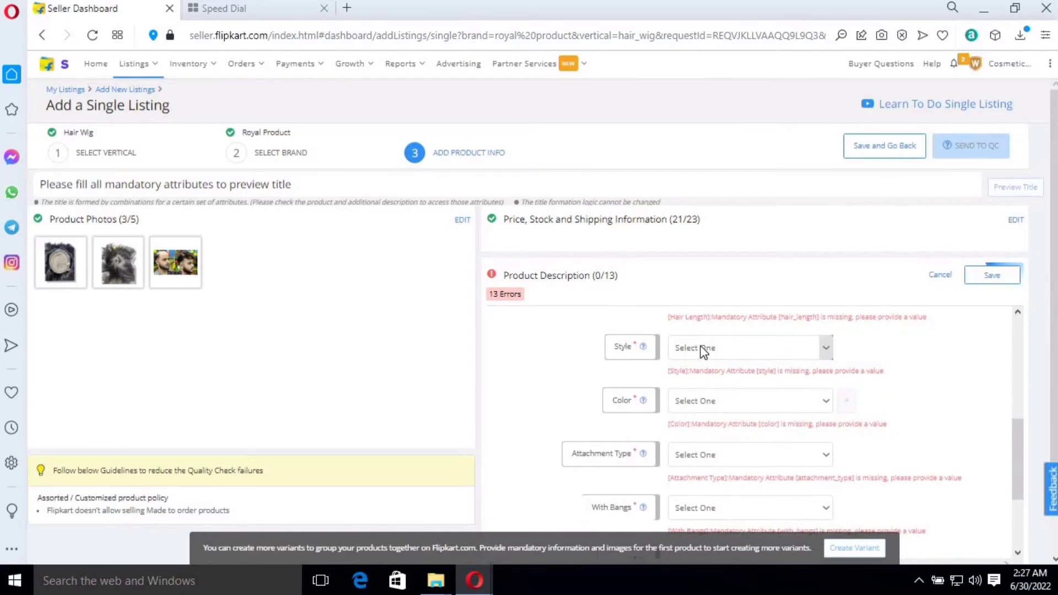
{"action": "left_click", "coordinate": [700, 350]}
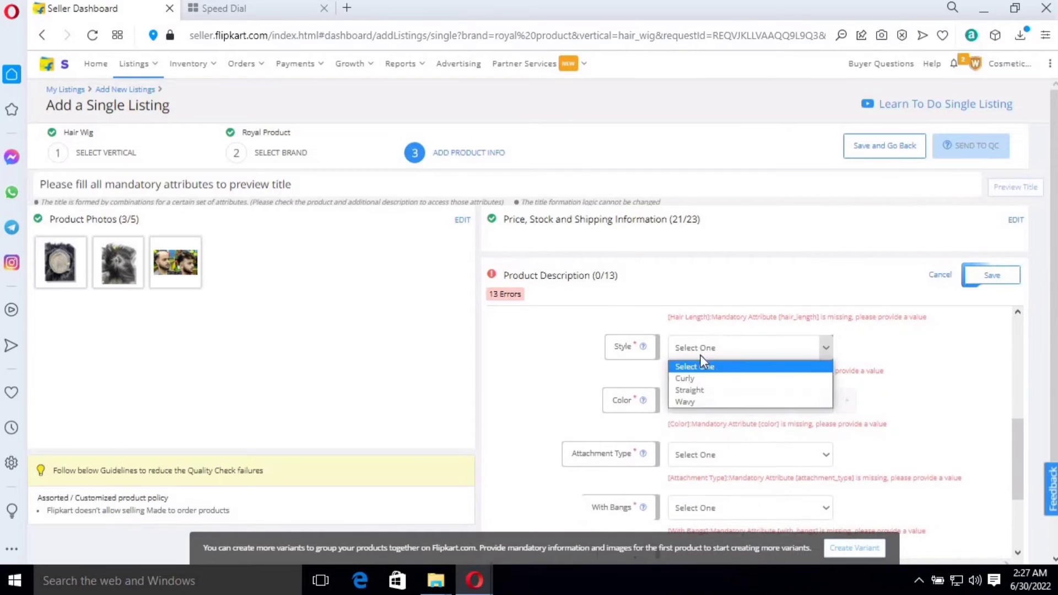
{"action": "left_click", "coordinate": [700, 391]}
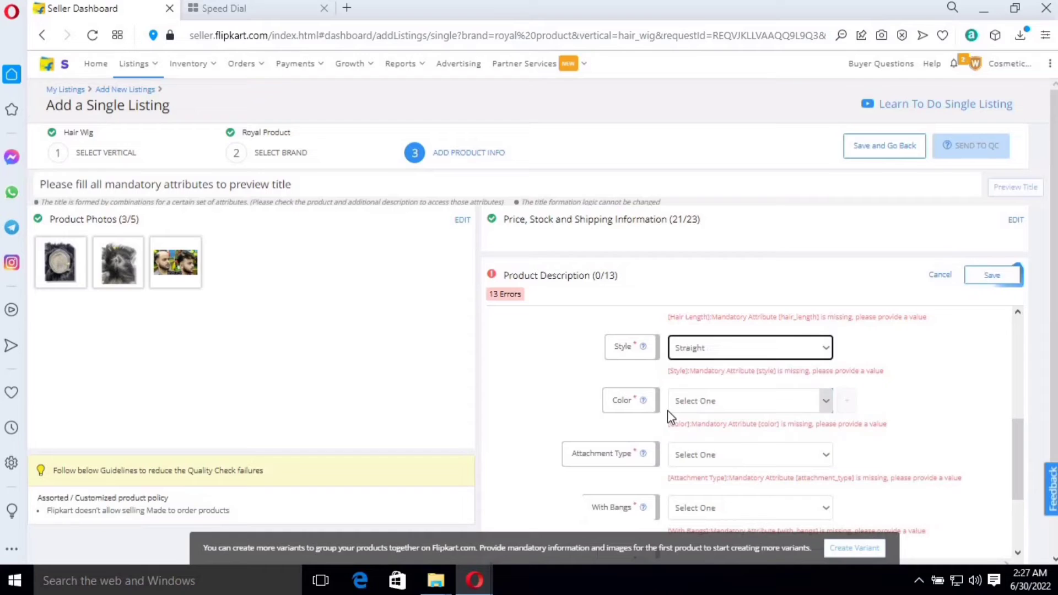
Set the wig's color to Black and its attachment type to Glue.
{"action": "left_click", "coordinate": [702, 402]}
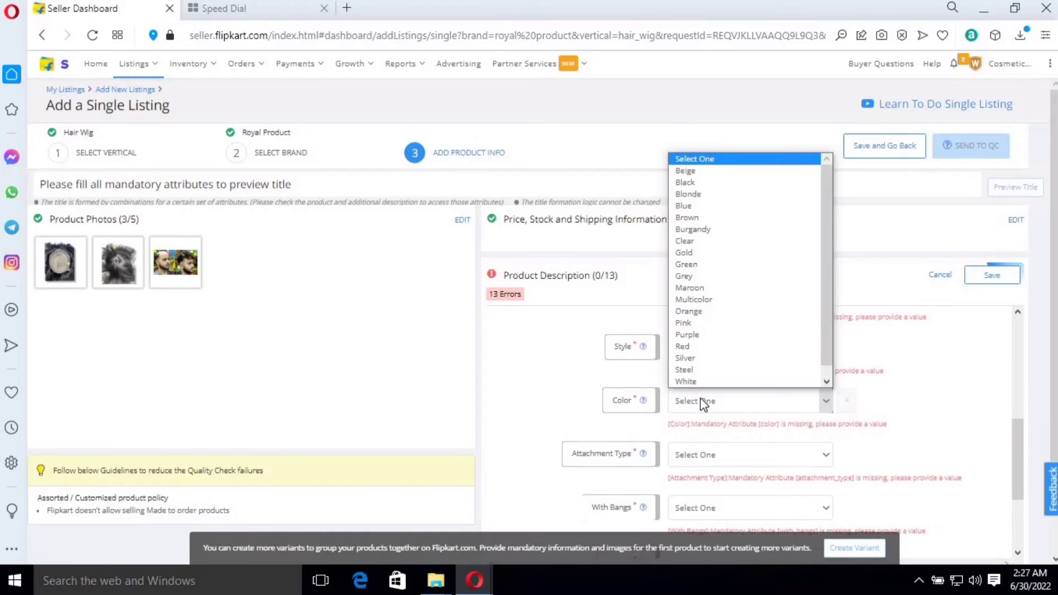
{"action": "key", "text": "Down"}
{"action": "key", "text": "Down"}
{"action": "key", "text": "Return"}
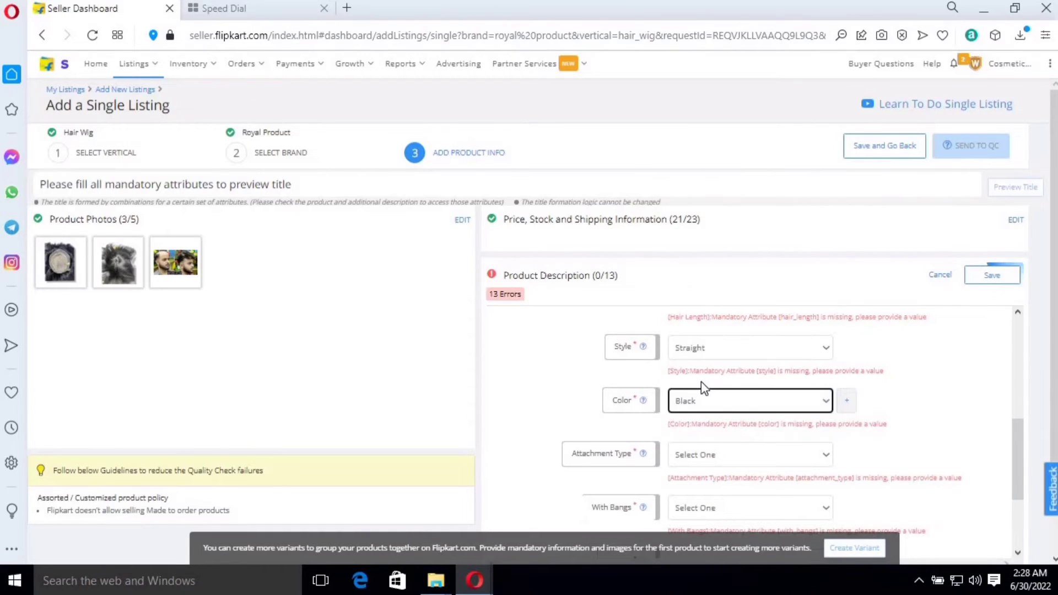
{"action": "scroll", "coordinate": [697, 384], "scroll_direction": "down", "scroll_amount": 1}
{"action": "left_click", "coordinate": [690, 376]}
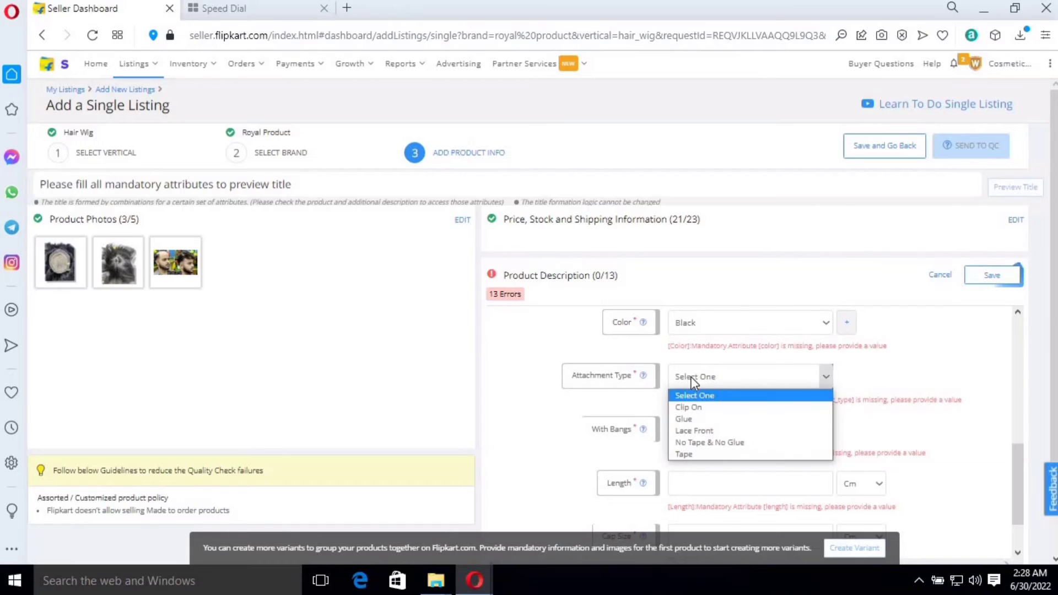
{"action": "left_click", "coordinate": [697, 420]}
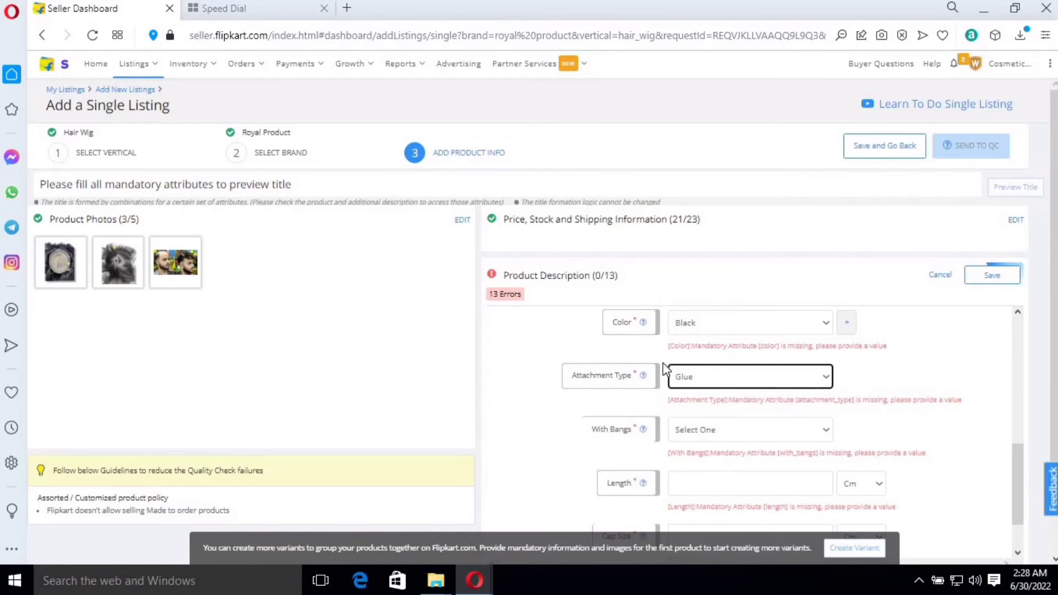
Set With Bangs to No and enter a length of 9 cm.
{"action": "scroll", "coordinate": [705, 365], "scroll_direction": "down", "scroll_amount": 1}
{"action": "left_click", "coordinate": [705, 364]}
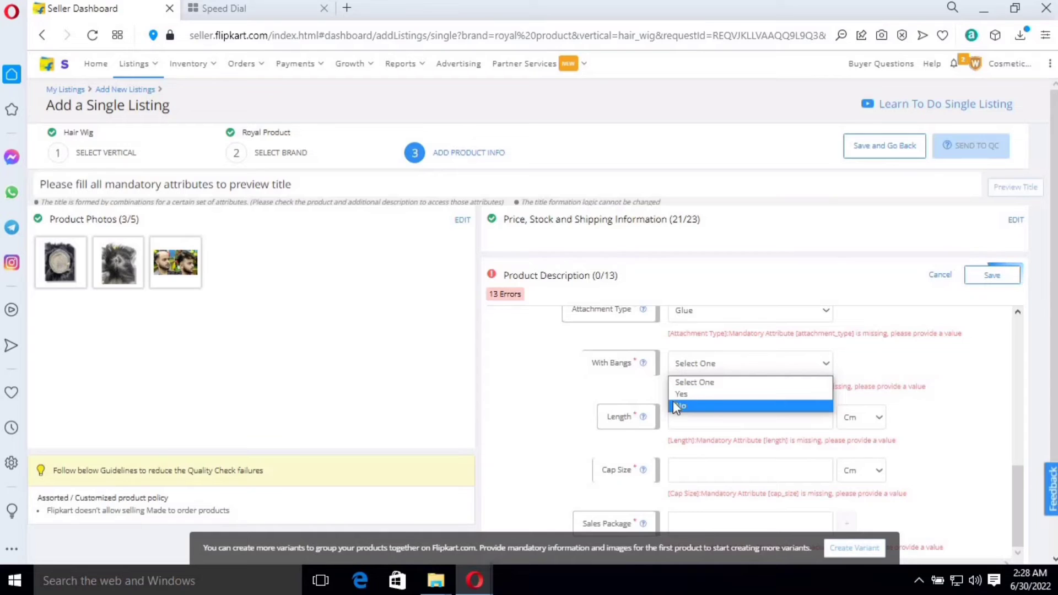
{"action": "left_click", "coordinate": [718, 406]}
{"action": "left_click", "coordinate": [717, 404]}
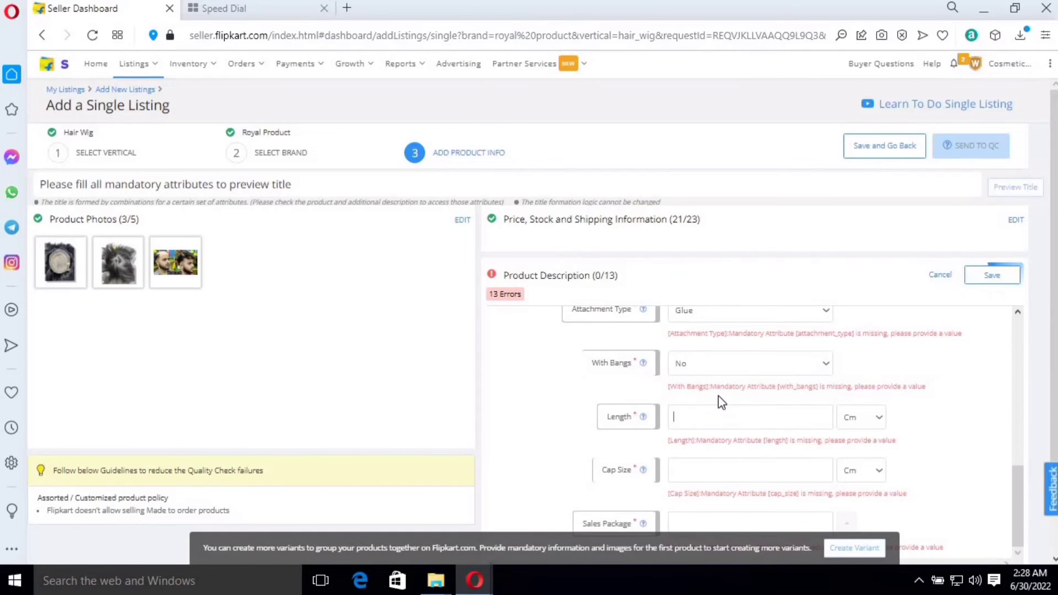
{"action": "scroll", "coordinate": [718, 395], "scroll_direction": "down", "scroll_amount": 1}
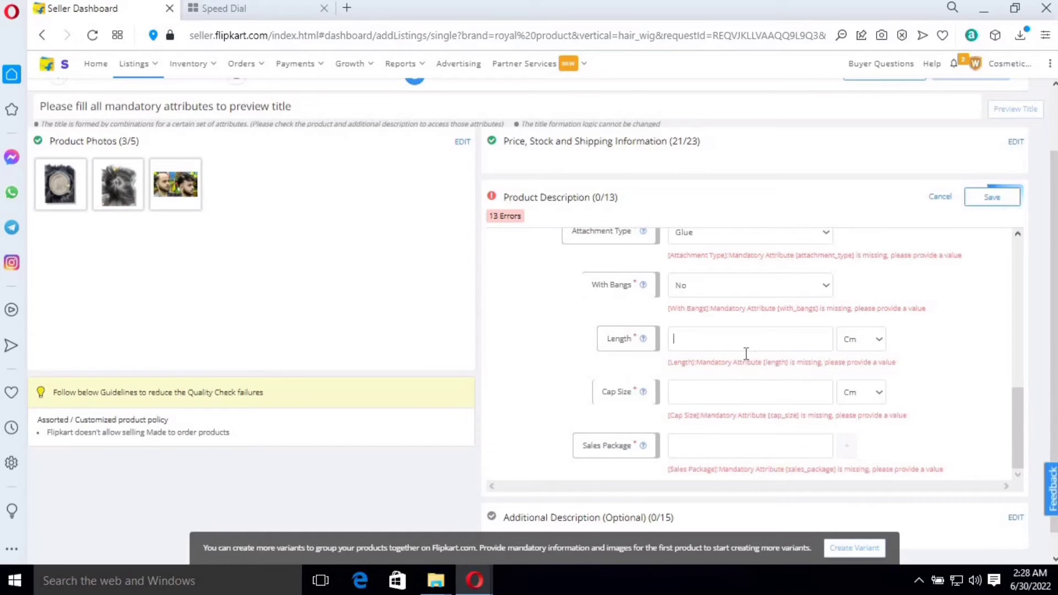
{"action": "type", "text": "9"}
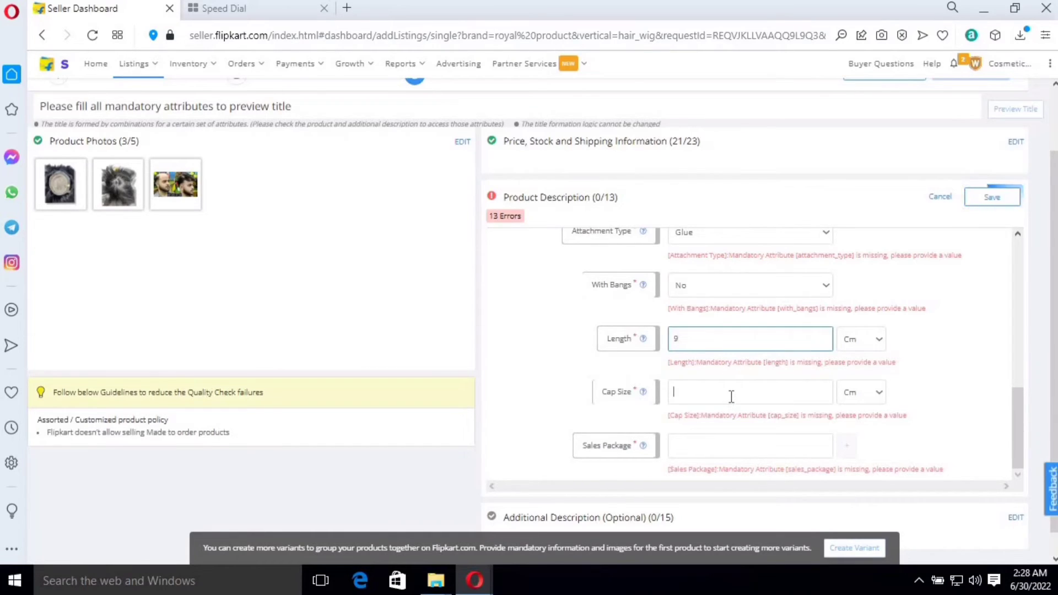
Enter a cap size of 6 cm and a sales package of 1, and save the product description.
{"action": "left_click", "coordinate": [731, 398]}
{"action": "type", "text": "6"}
{"action": "scroll", "coordinate": [688, 405], "scroll_direction": "down", "scroll_amount": 1}
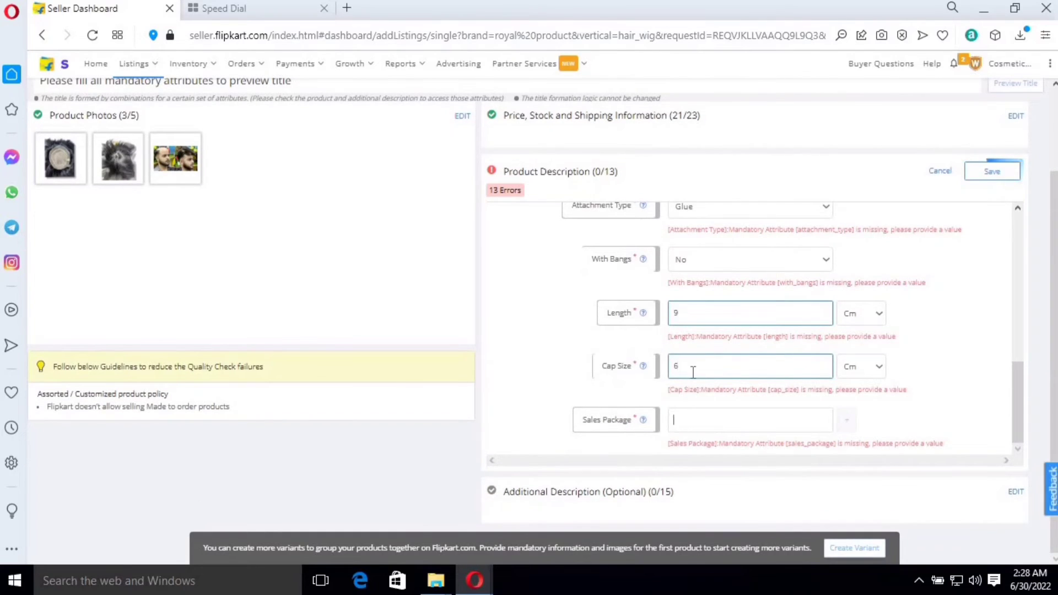
{"action": "left_click", "coordinate": [676, 413]}
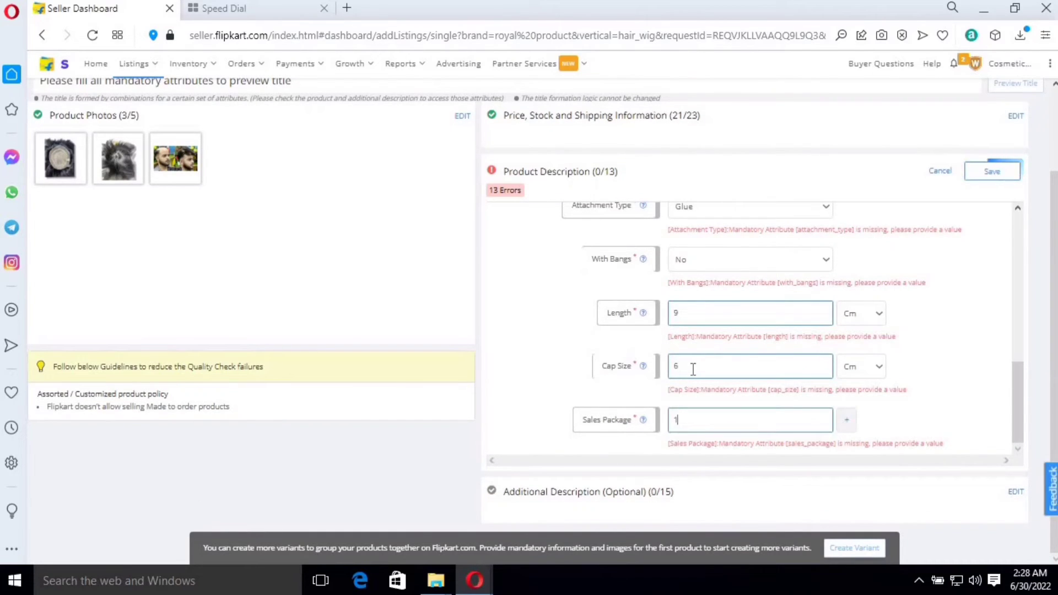
{"action": "type", "text": "1"}
{"action": "left_click", "coordinate": [991, 171]}
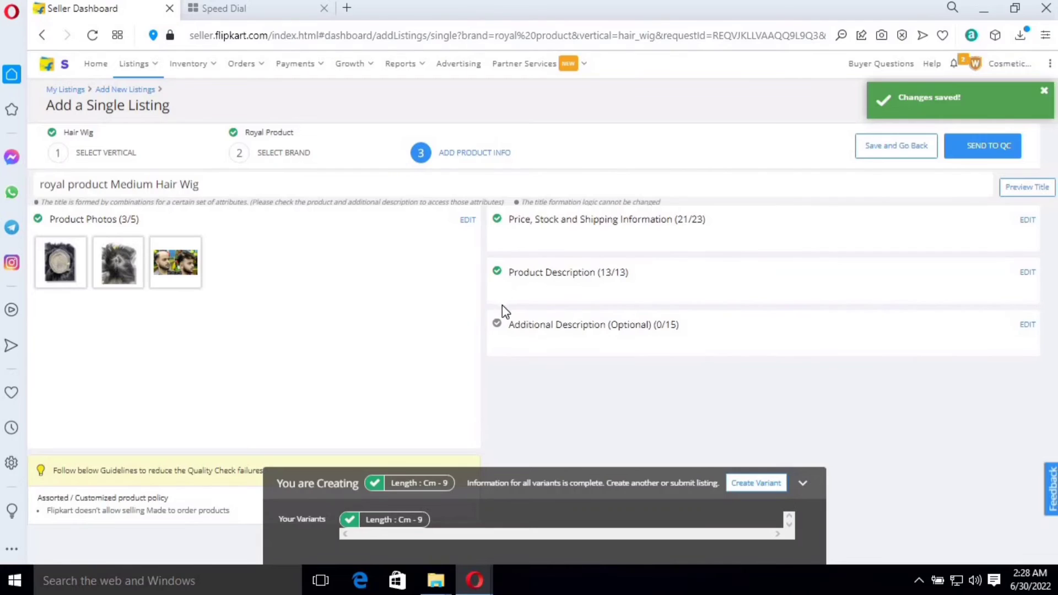
Edit the optional additional description and enter "hair patch for only man only human hair" as the description.
{"action": "left_click", "coordinate": [1024, 325]}
{"action": "scroll", "coordinate": [650, 292], "scroll_direction": "down", "scroll_amount": 4}
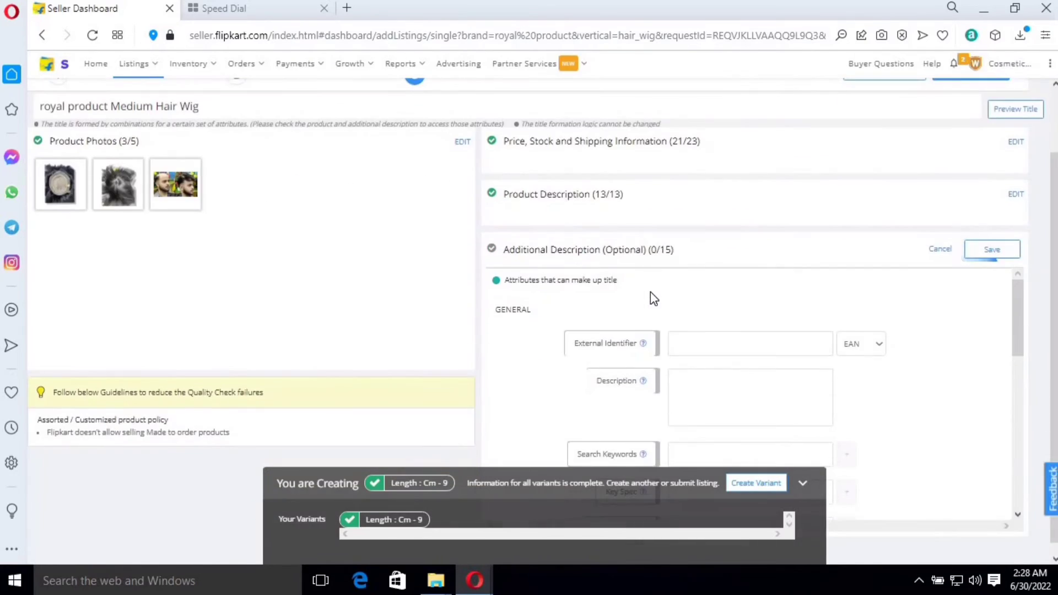
{"action": "scroll", "coordinate": [464, 295], "scroll_direction": "down", "scroll_amount": 1}
{"action": "left_click", "coordinate": [777, 293]}
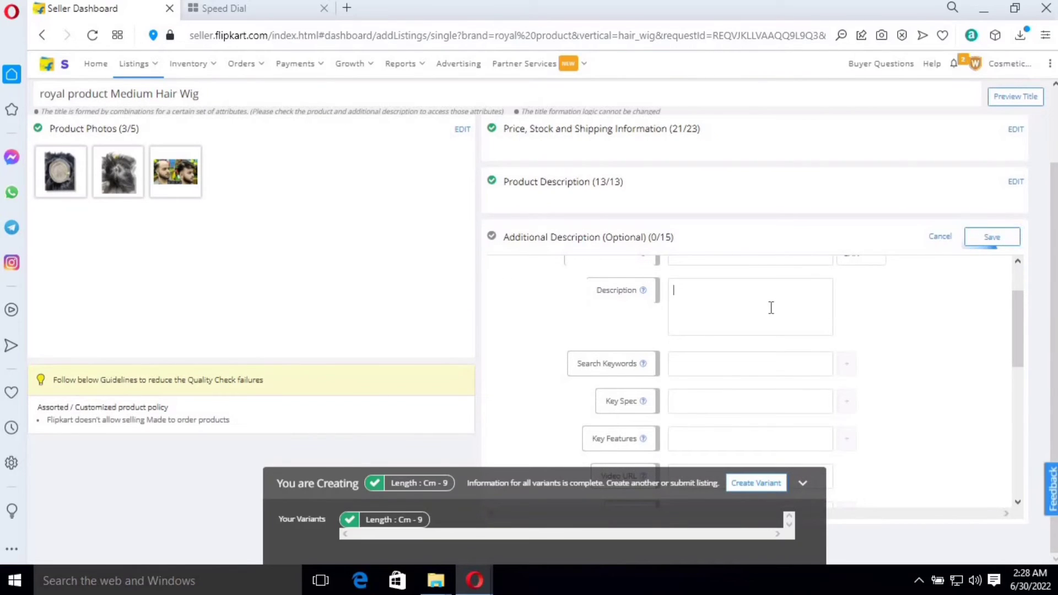
{"action": "type", "text": "hair patch for only man or"}
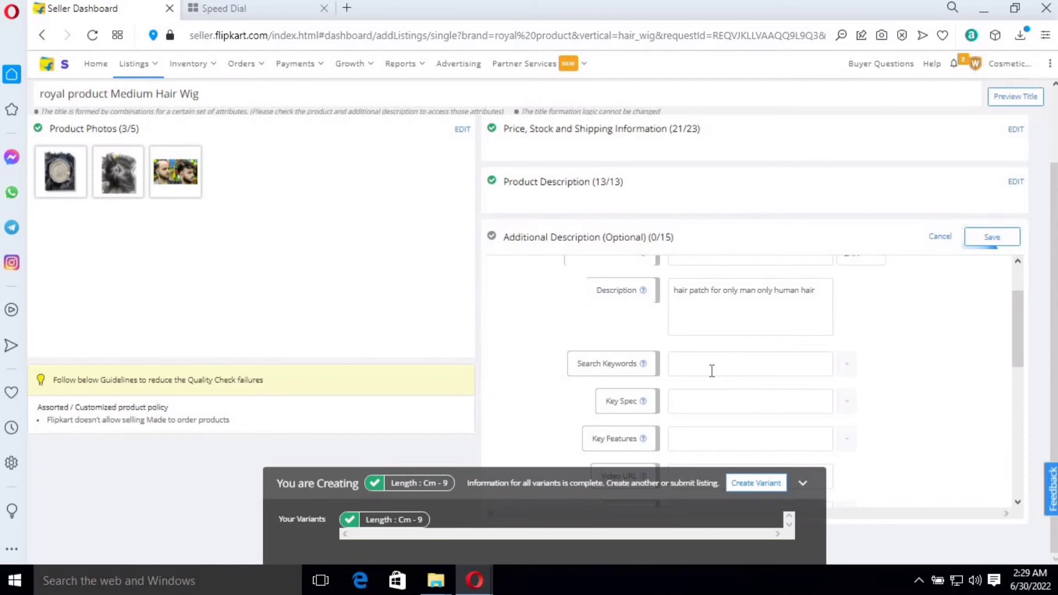
Add the search keywords "heman hair", "hair patch" and "hair patch for men".
{"action": "scroll", "coordinate": [700, 351], "scroll_direction": "down", "scroll_amount": 2}
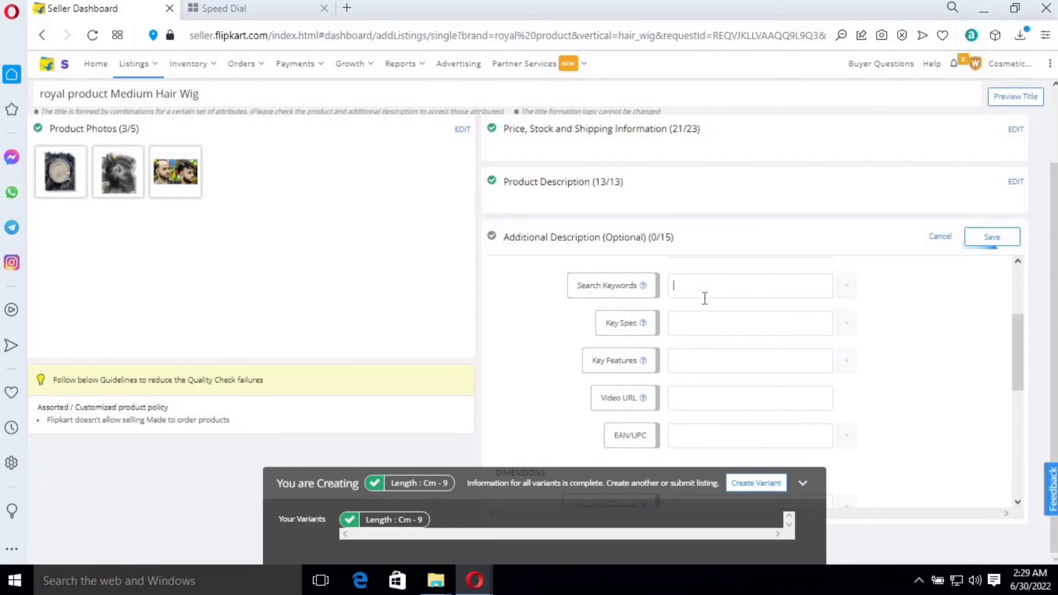
{"action": "type", "text": "H"}
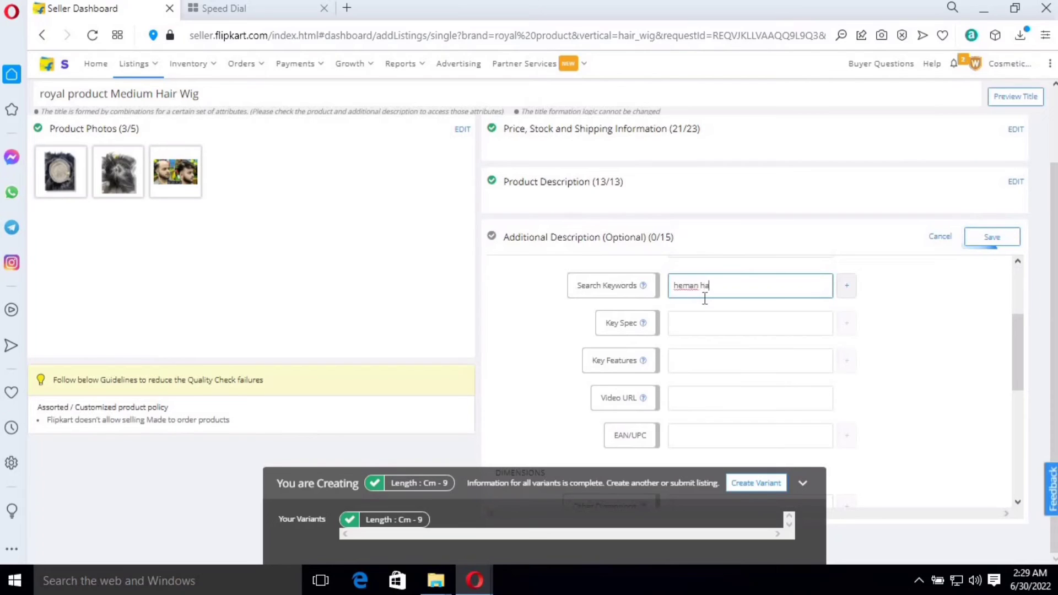
{"action": "left_click", "coordinate": [851, 286]}
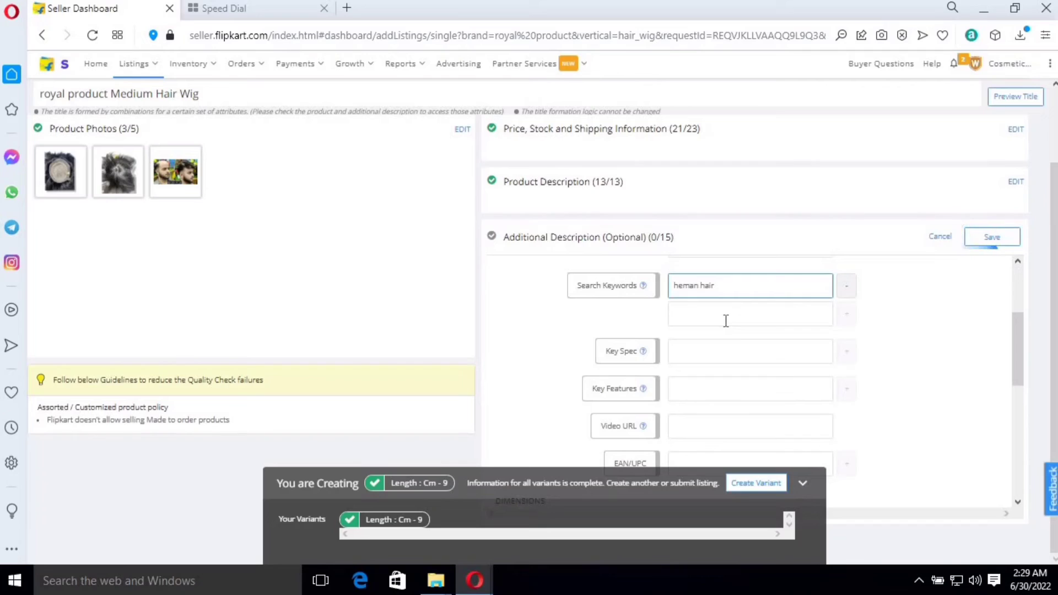
{"action": "type", "text": "hair pa"}
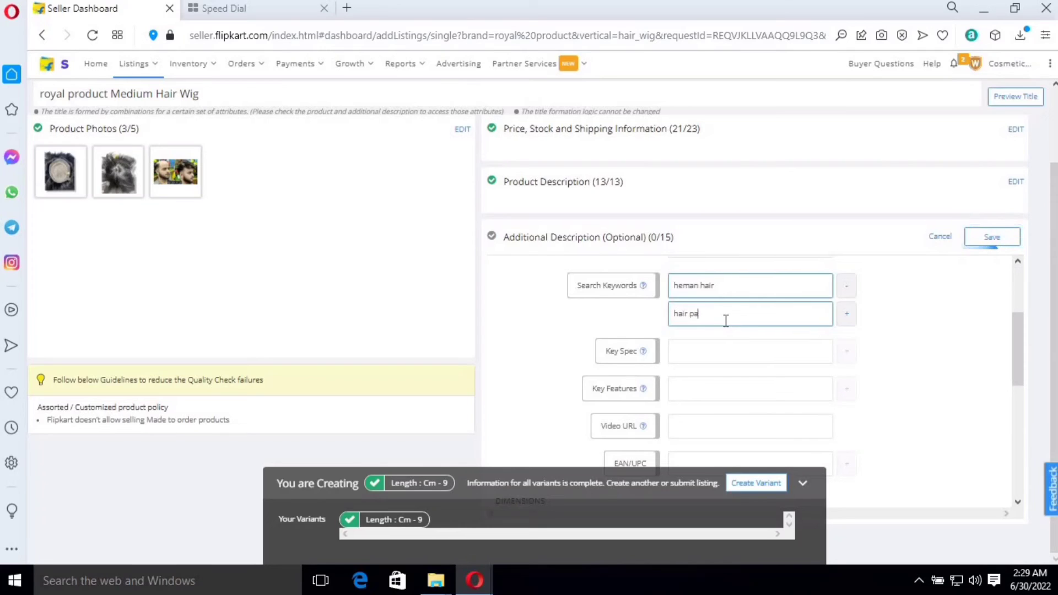
{"action": "type", "text": "tch"}
{"action": "key", "text": "Return"}
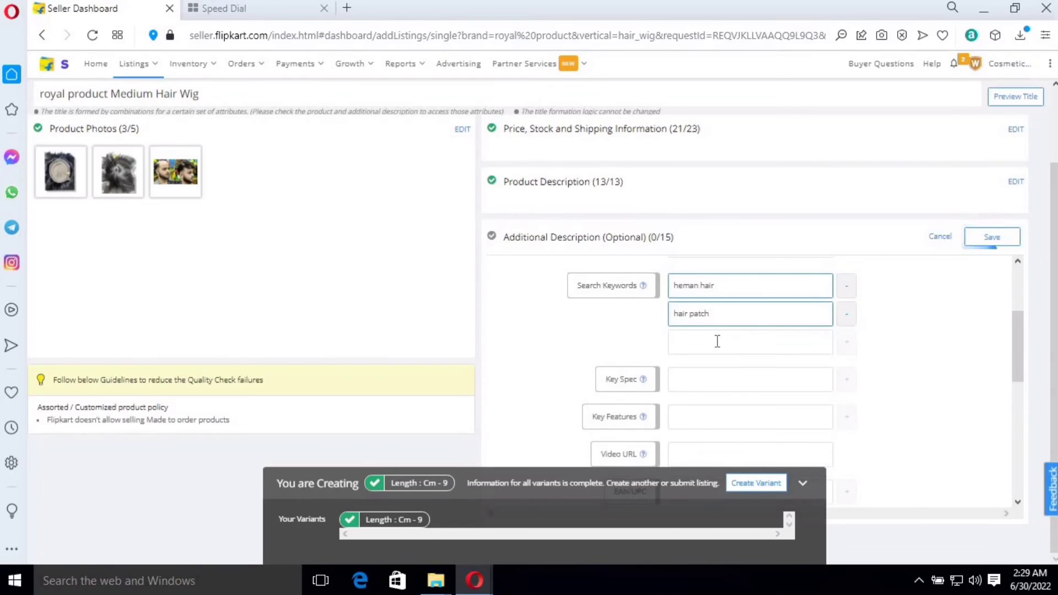
{"action": "type", "text": "hair"}
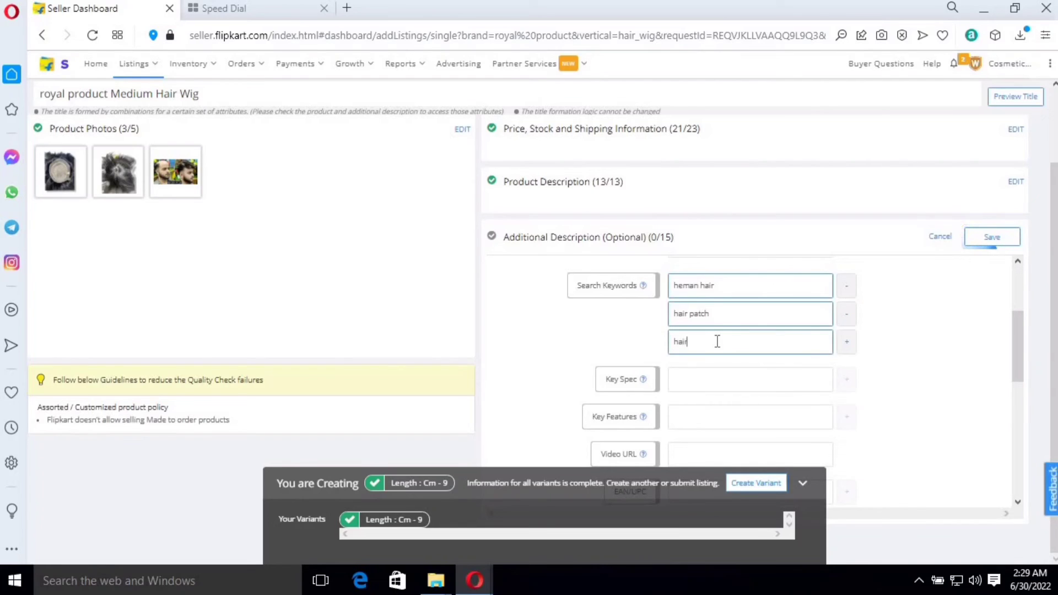
{"action": "type", "text": " patch for men"}
Review the remaining optional attributes through the warranty section without filling them in, and save the additional description.
{"action": "scroll", "coordinate": [735, 300], "scroll_direction": "down", "scroll_amount": 2}
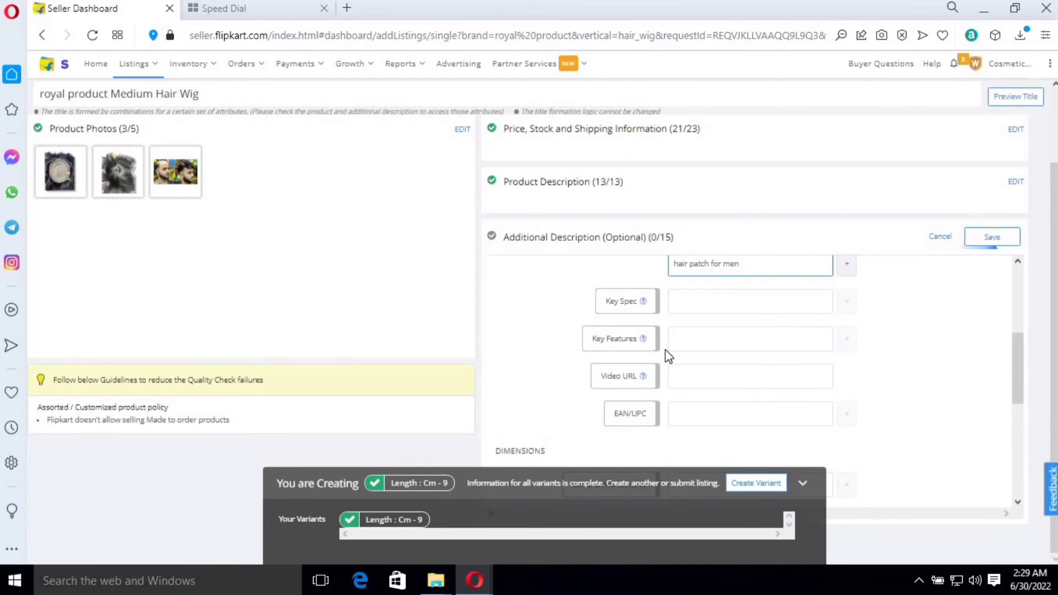
{"action": "scroll", "coordinate": [591, 338], "scroll_direction": "down", "scroll_amount": 2}
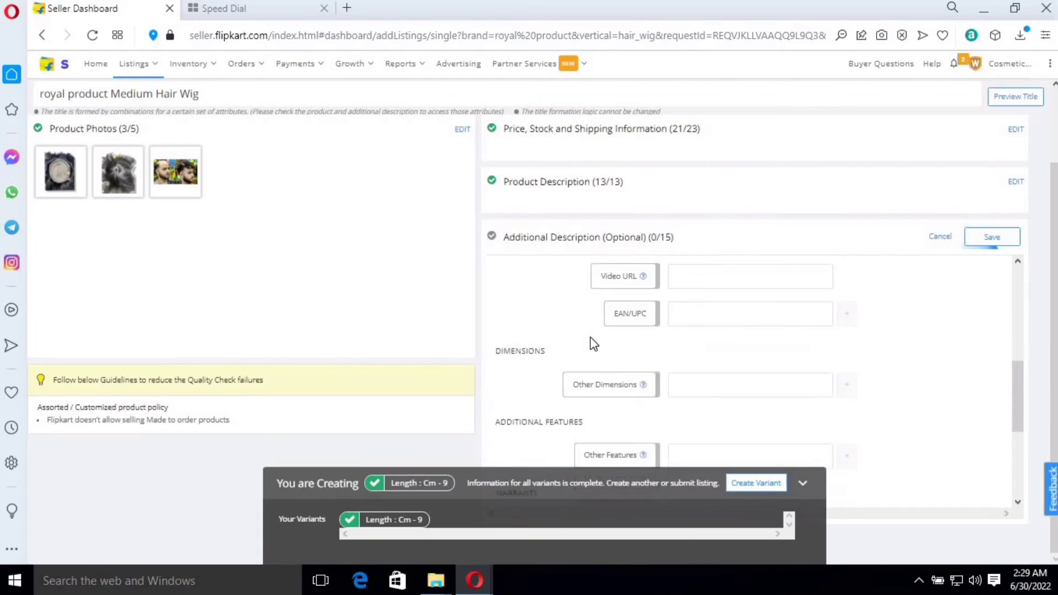
{"action": "scroll", "coordinate": [590, 337], "scroll_direction": "down", "scroll_amount": 1}
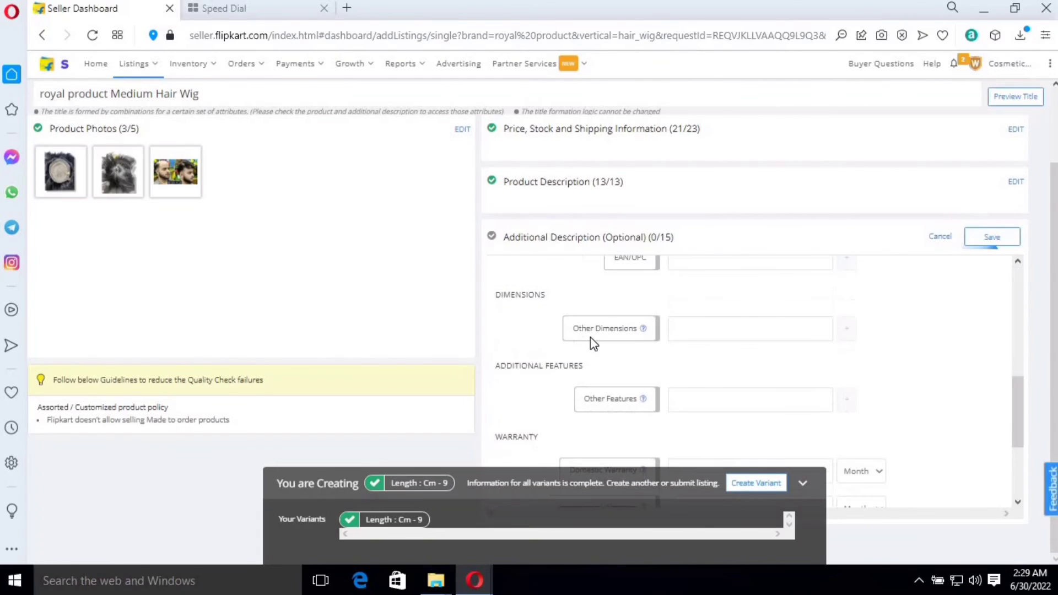
{"action": "scroll", "coordinate": [611, 331], "scroll_direction": "down", "scroll_amount": 1}
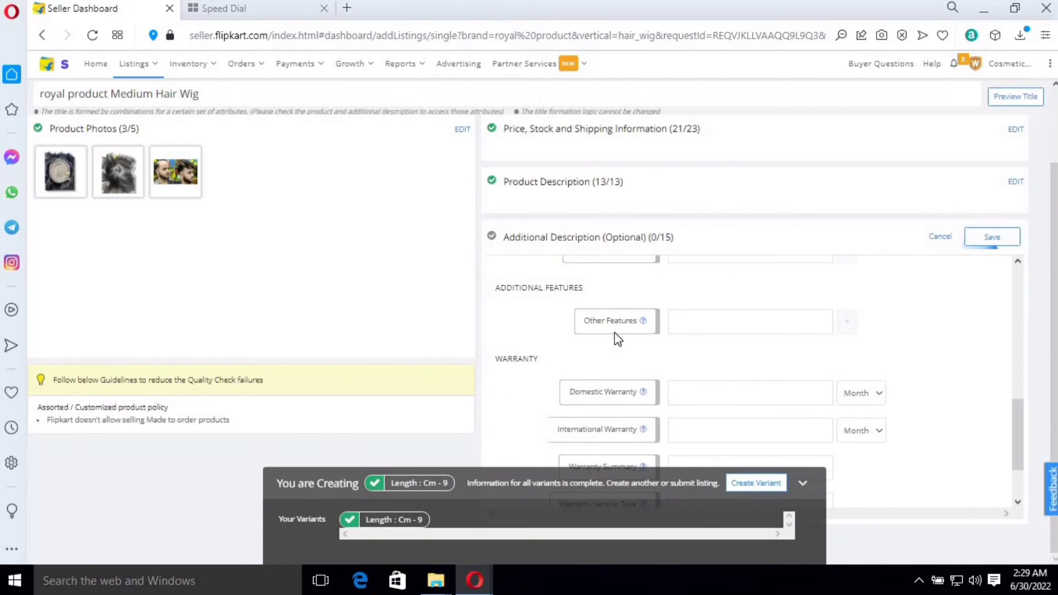
{"action": "scroll", "coordinate": [602, 344], "scroll_direction": "down", "scroll_amount": 1}
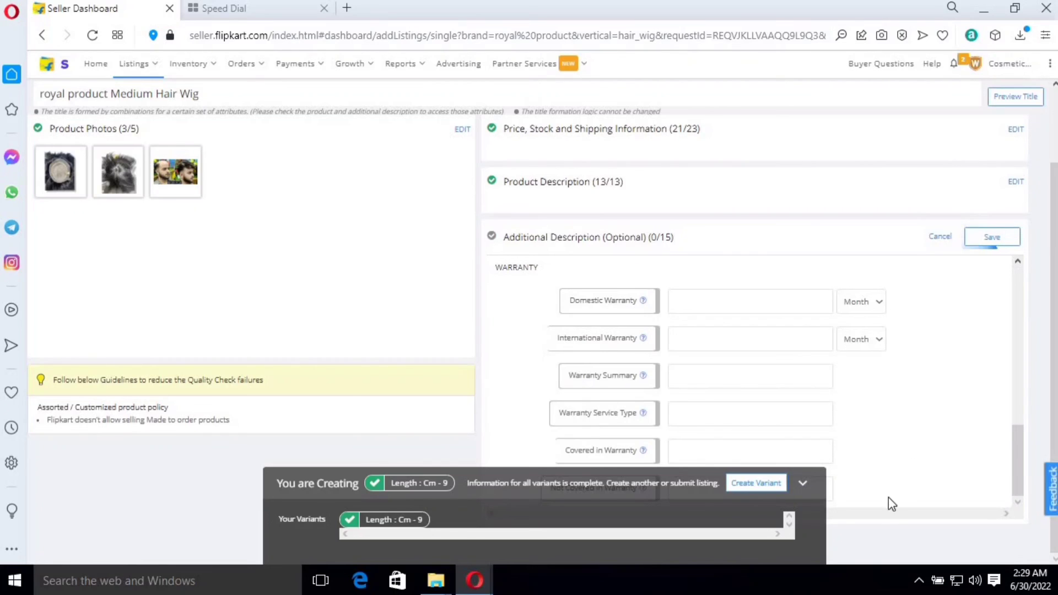
{"action": "left_click", "coordinate": [803, 484]}
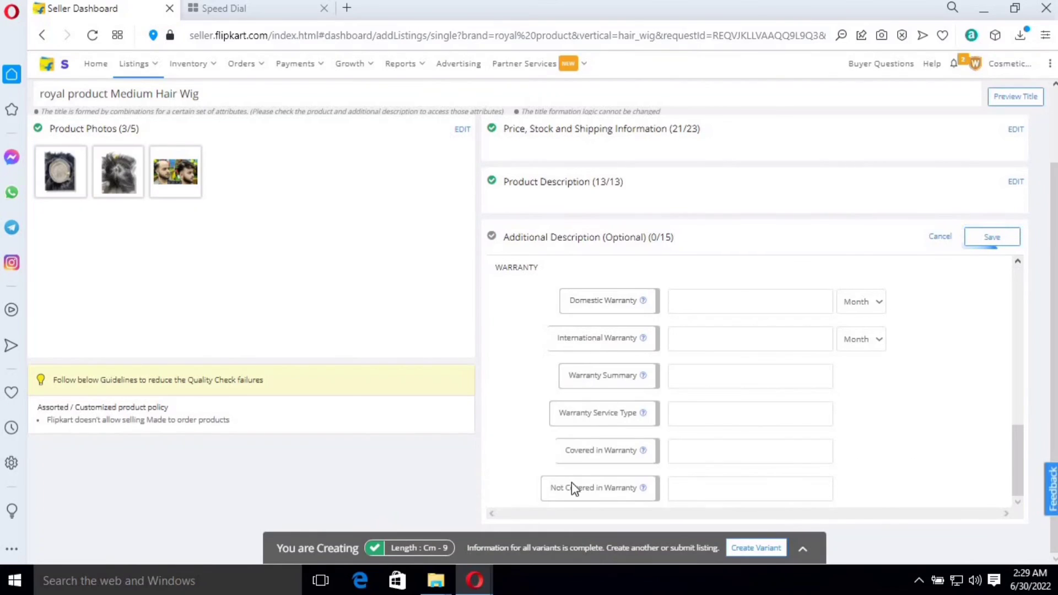
{"action": "scroll", "coordinate": [623, 363], "scroll_direction": "up", "scroll_amount": 3}
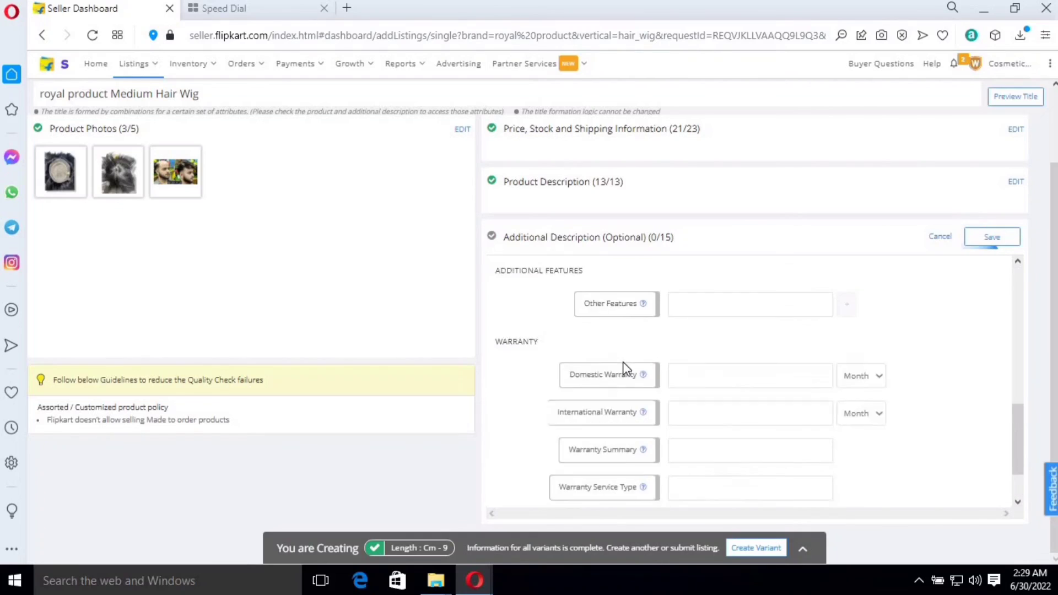
{"action": "scroll", "coordinate": [627, 368], "scroll_direction": "up", "scroll_amount": 2}
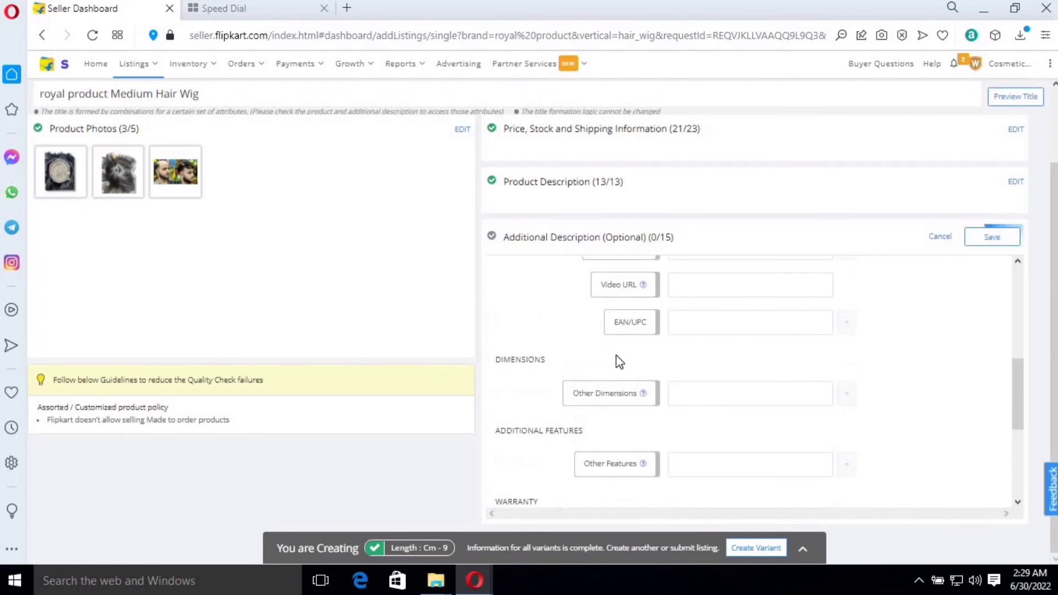
{"action": "left_click", "coordinate": [991, 237]}
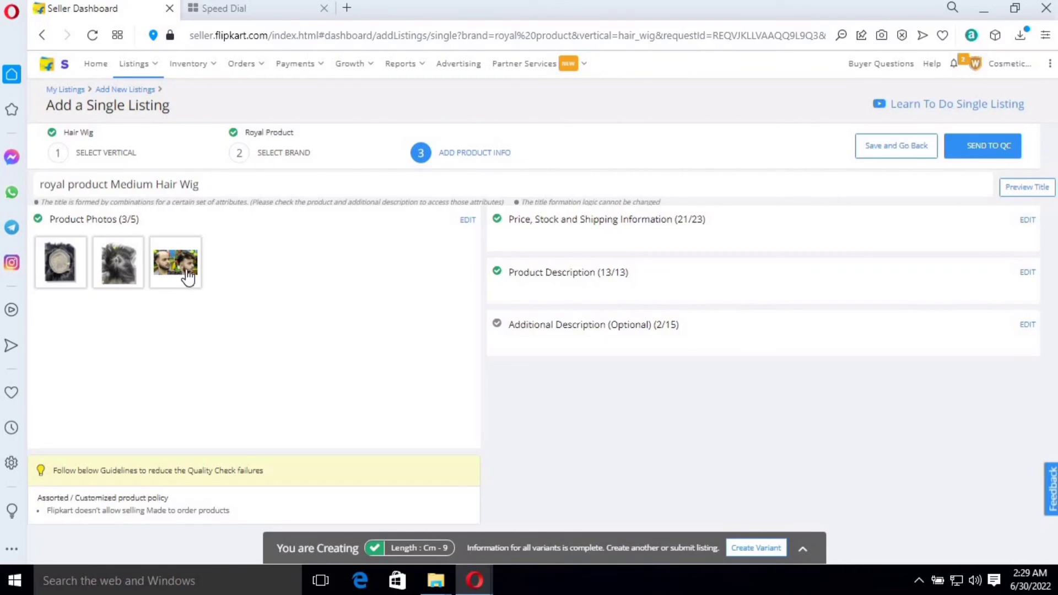
Preview the listing title and send the listing to quality check.
{"action": "left_click", "coordinate": [1027, 189]}
{"action": "left_click", "coordinate": [988, 148]}
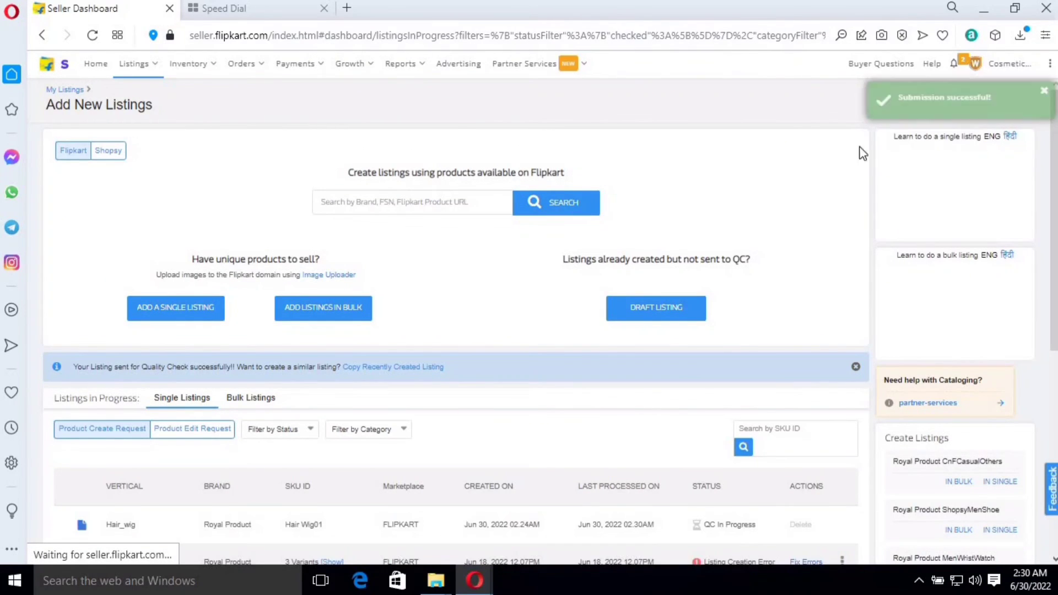
Examine the status of the Hair Wig01 listing among the single listings in progress.
{"action": "scroll", "coordinate": [444, 167], "scroll_direction": "down", "scroll_amount": 4}
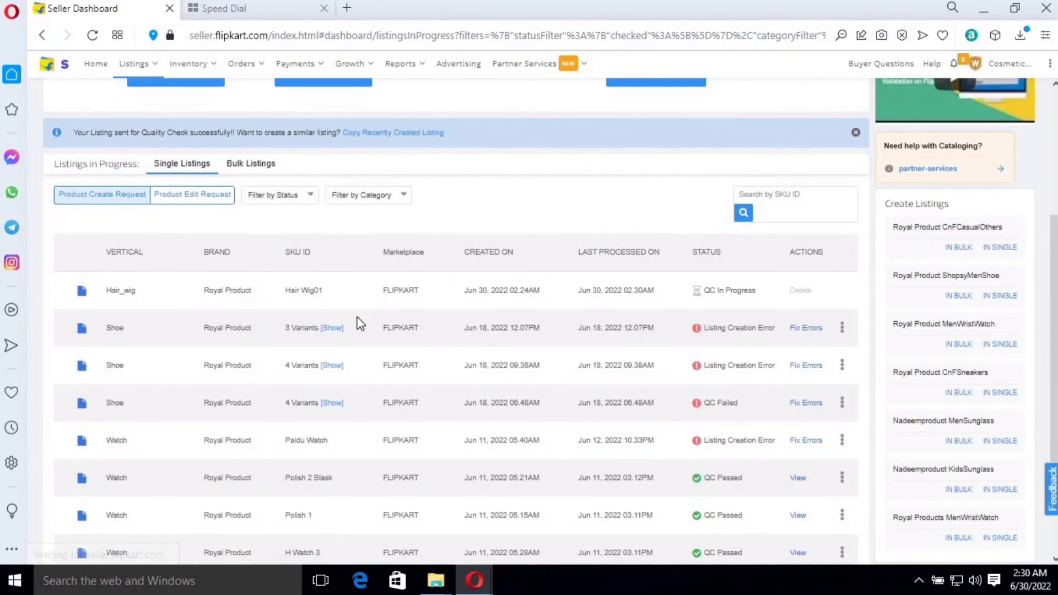
{"action": "scroll", "coordinate": [352, 325], "scroll_direction": "up", "scroll_amount": 2}
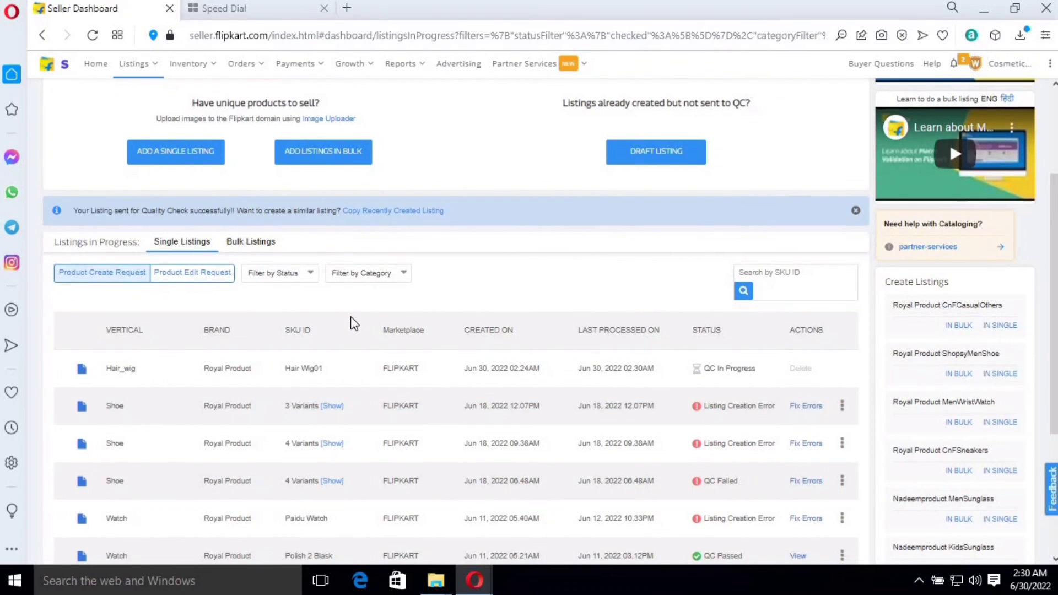
{"action": "scroll", "coordinate": [351, 318], "scroll_direction": "up", "scroll_amount": 1}
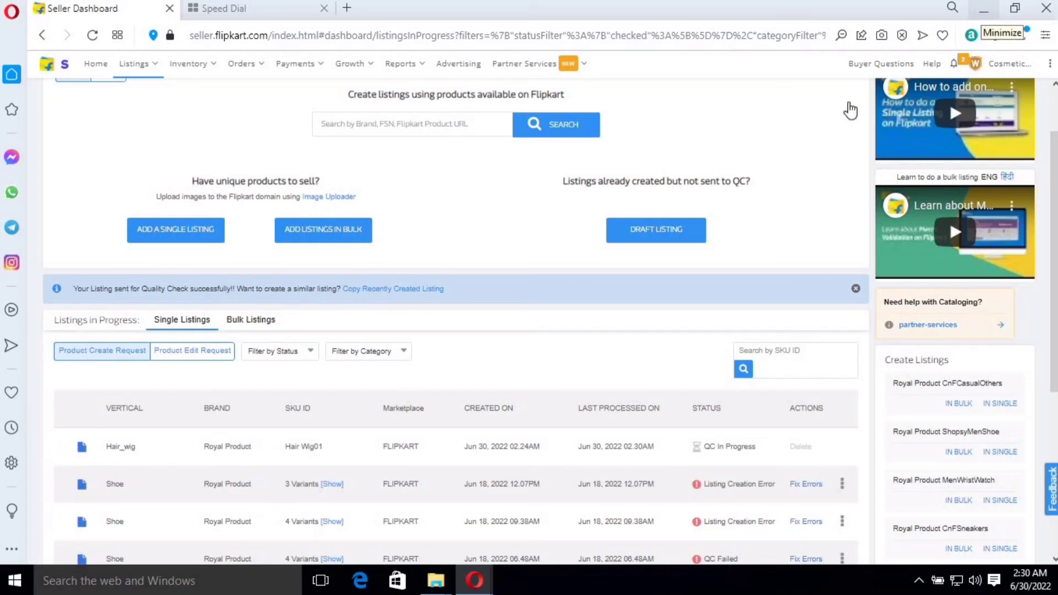
{"action": "scroll", "coordinate": [280, 406], "scroll_direction": "down", "scroll_amount": 5}
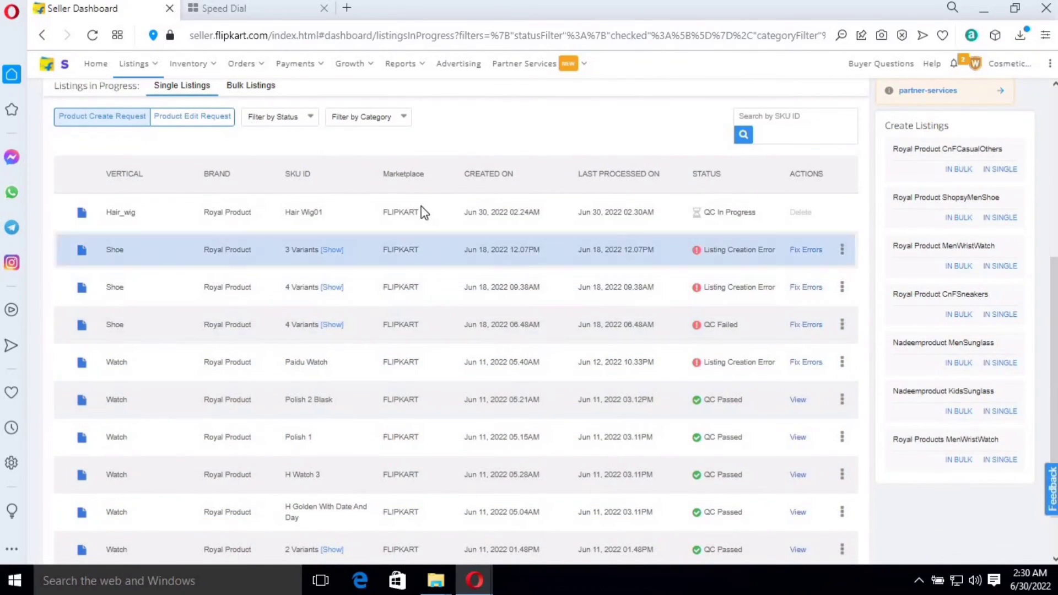
{"action": "scroll", "coordinate": [421, 206], "scroll_direction": "up", "scroll_amount": 5}
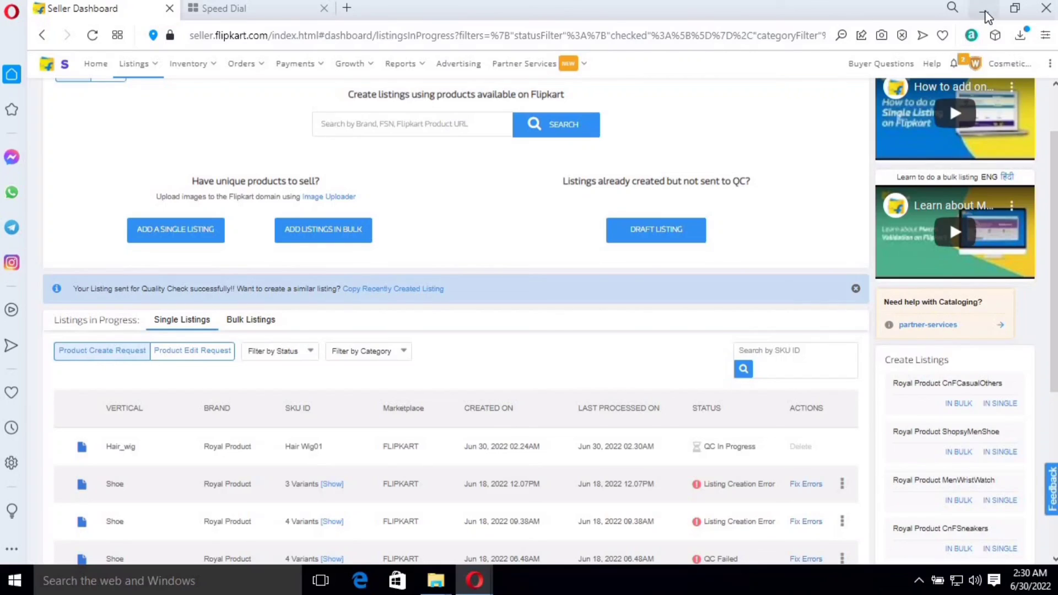